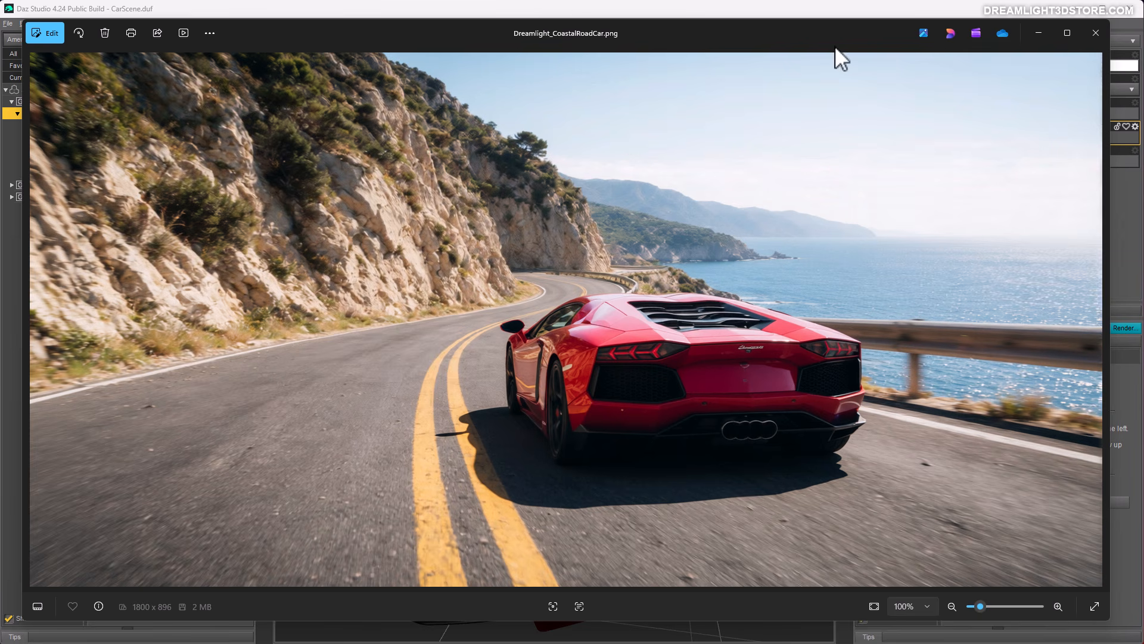
Close the sample render and look through the preview images of the free Cinematic Coastal Road product on RenderHub
click(1098, 37)
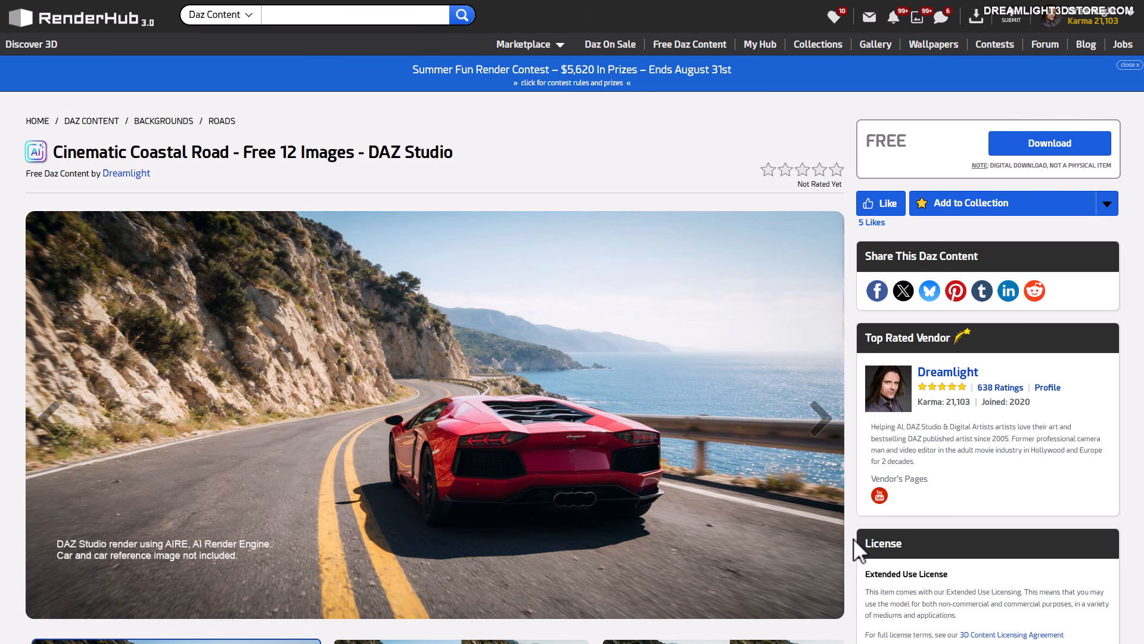
scroll(830, 511, down, 3)
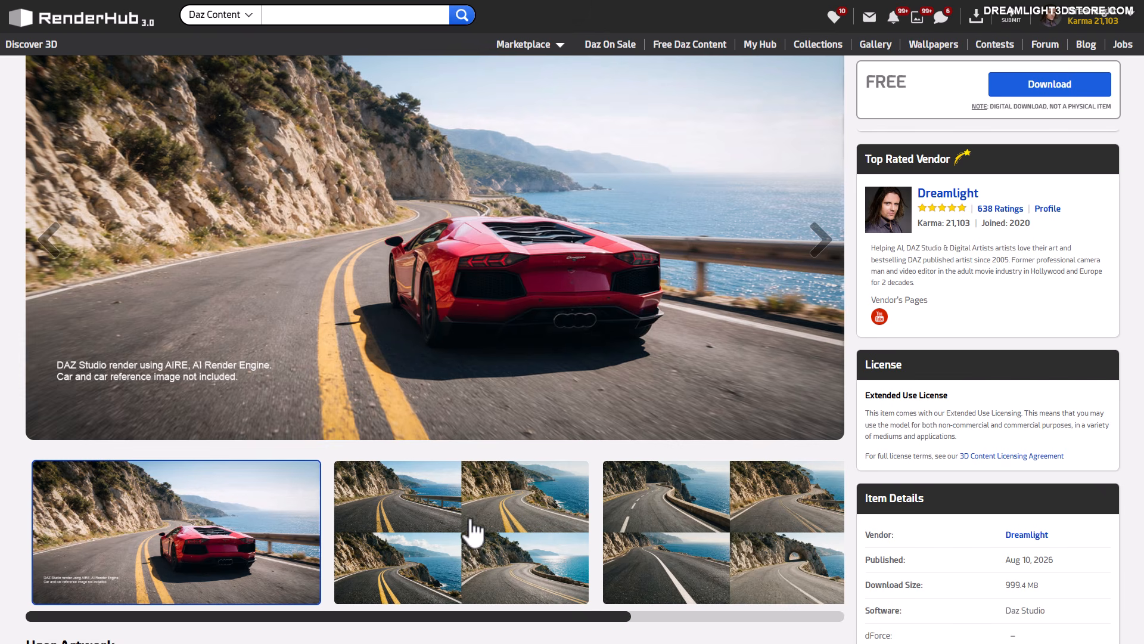
click(485, 536)
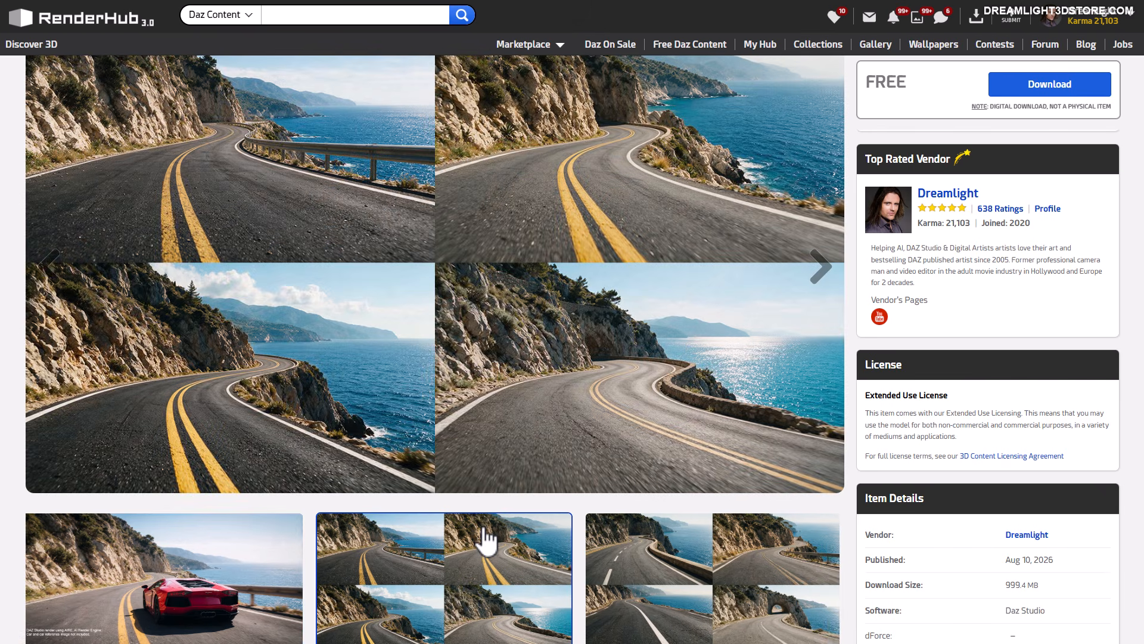
click(643, 575)
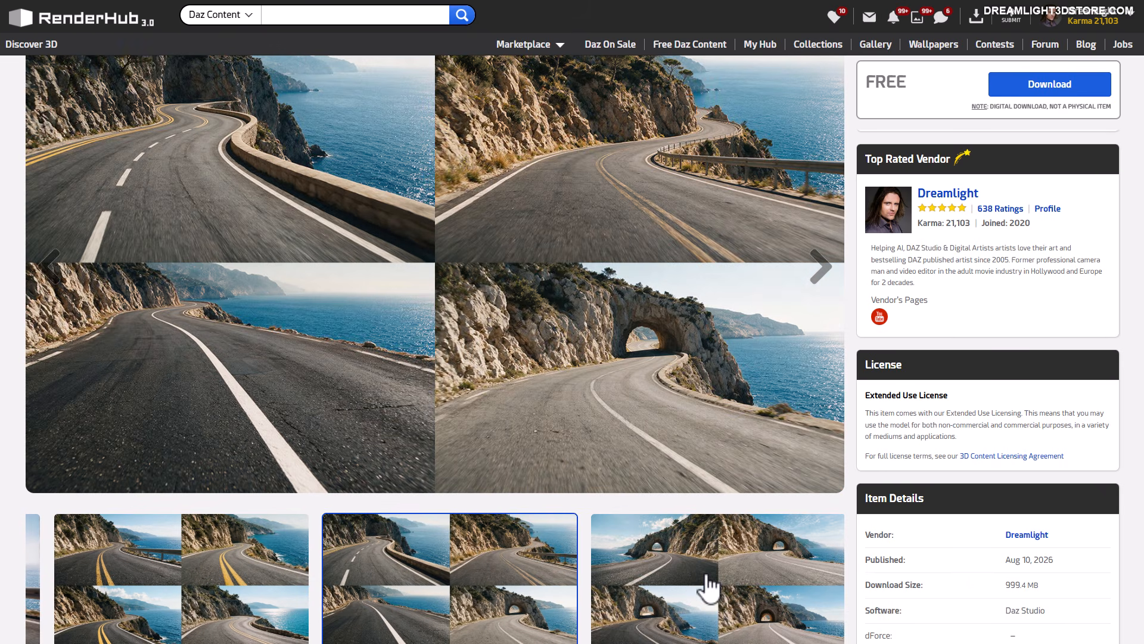
click(661, 576)
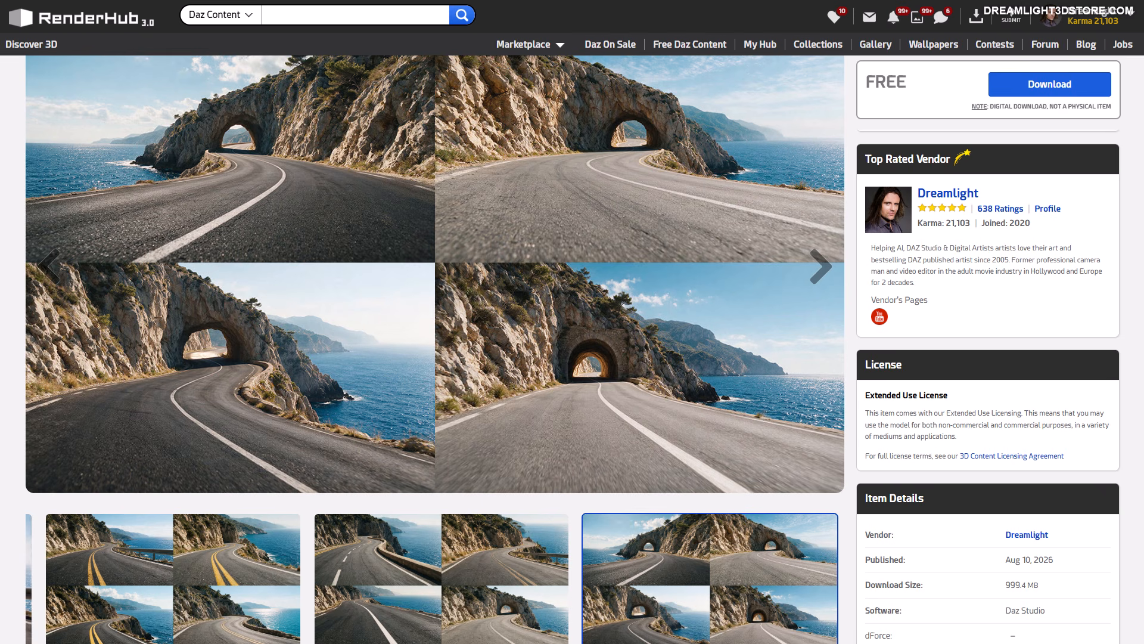
scroll(684, 528, up, 2)
scroll(684, 536, up, 1)
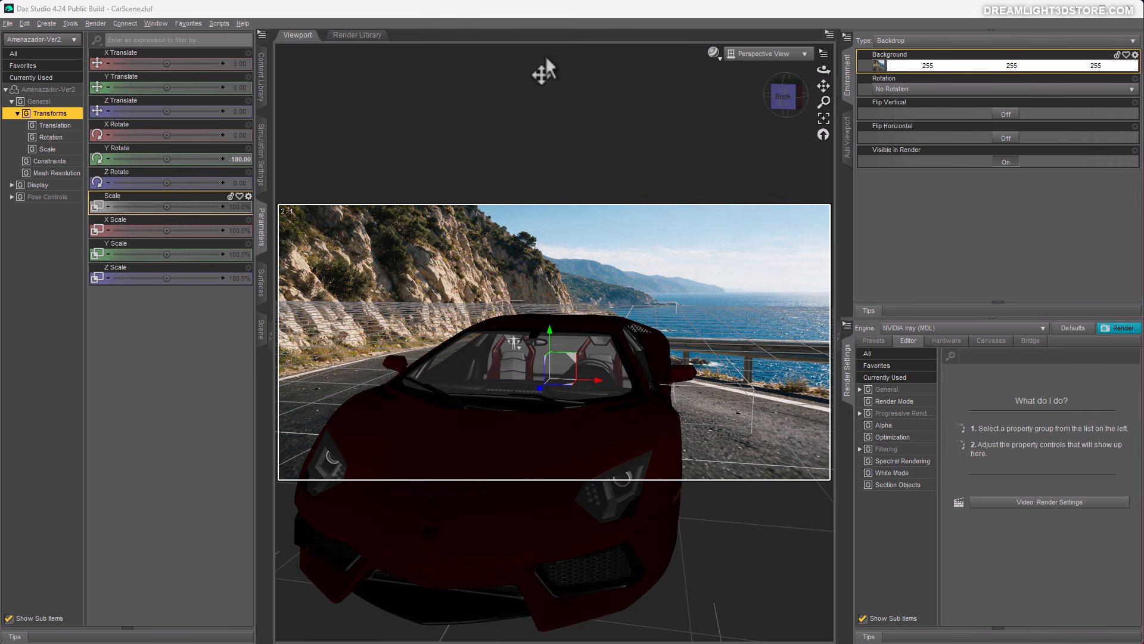
click(159, 24)
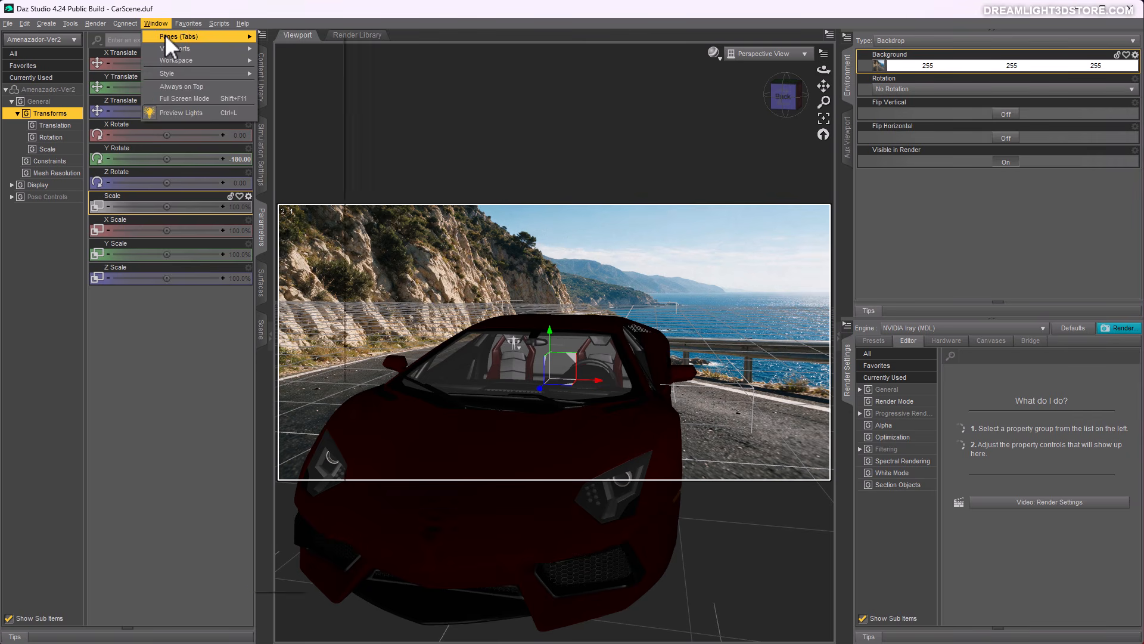
mouse_move(165, 35)
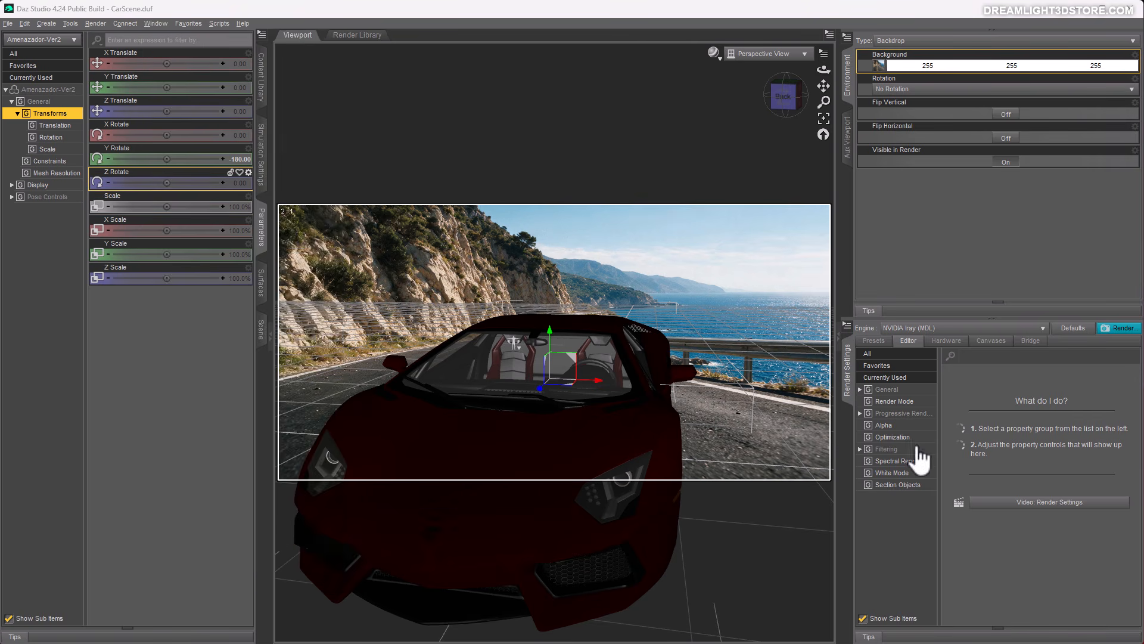
Create an Environment Options node and a Tonemapper Options node, both with their default names
click(50, 24)
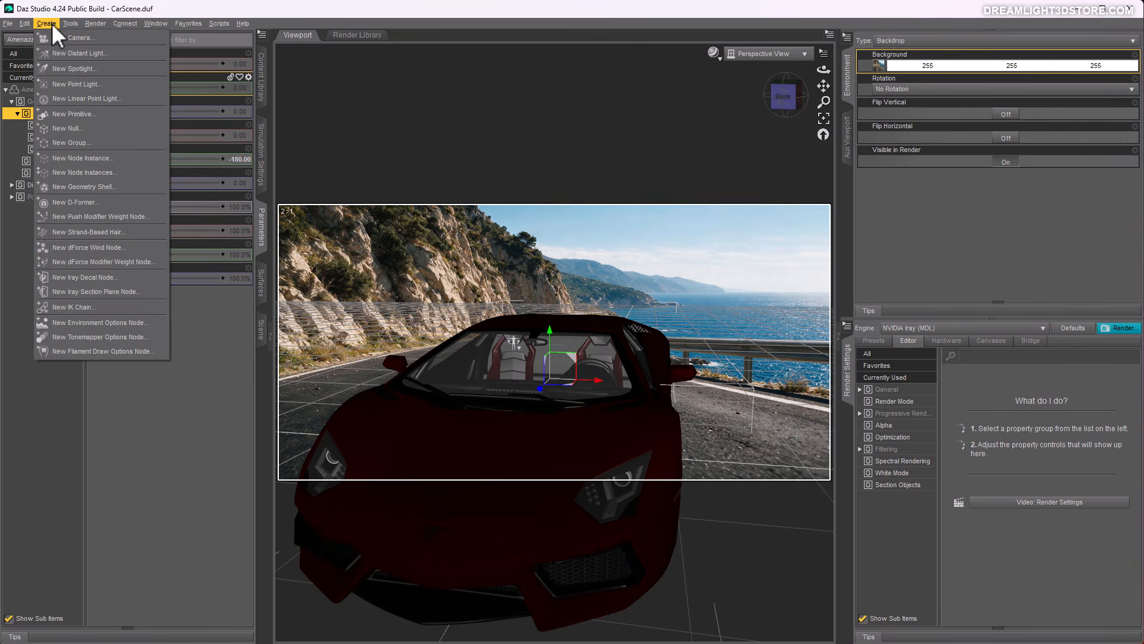
click(73, 323)
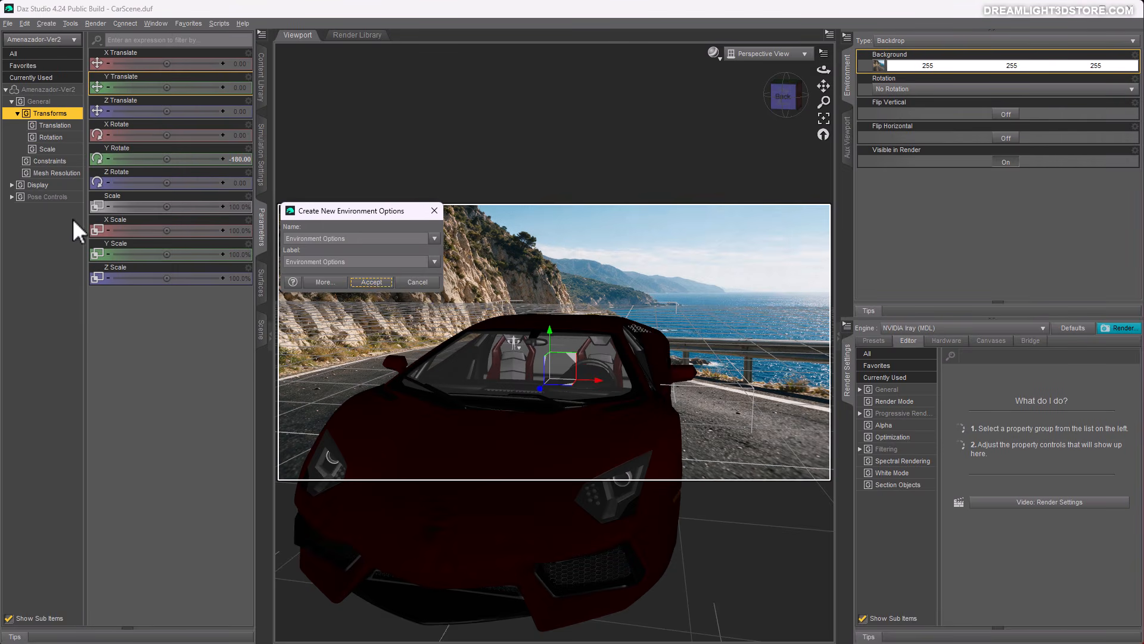
click(371, 281)
click(48, 22)
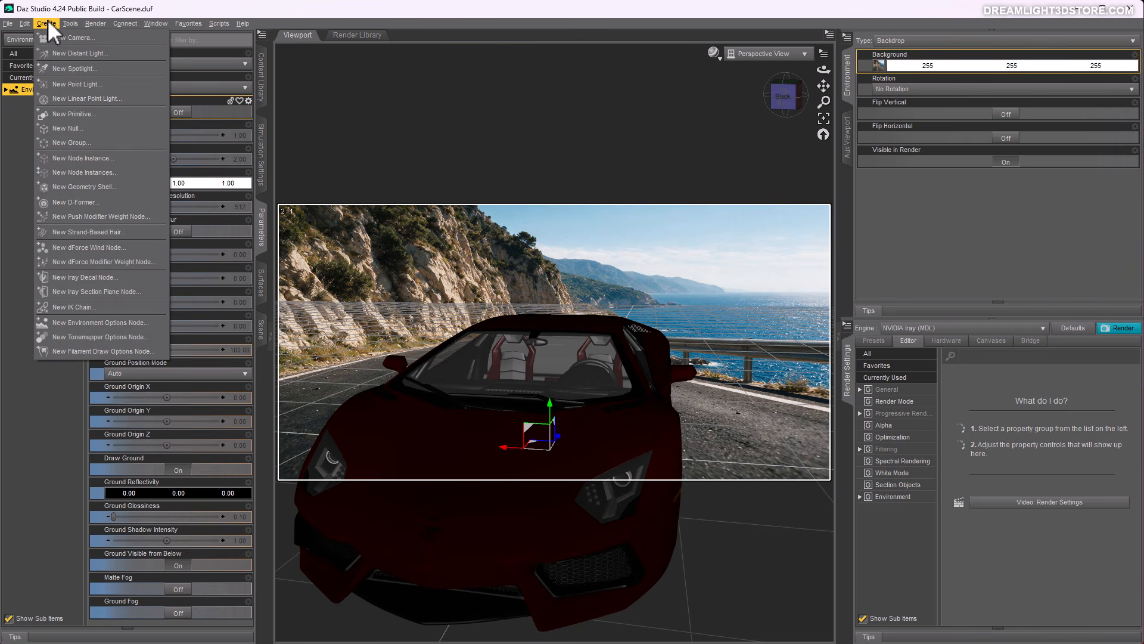
click(73, 337)
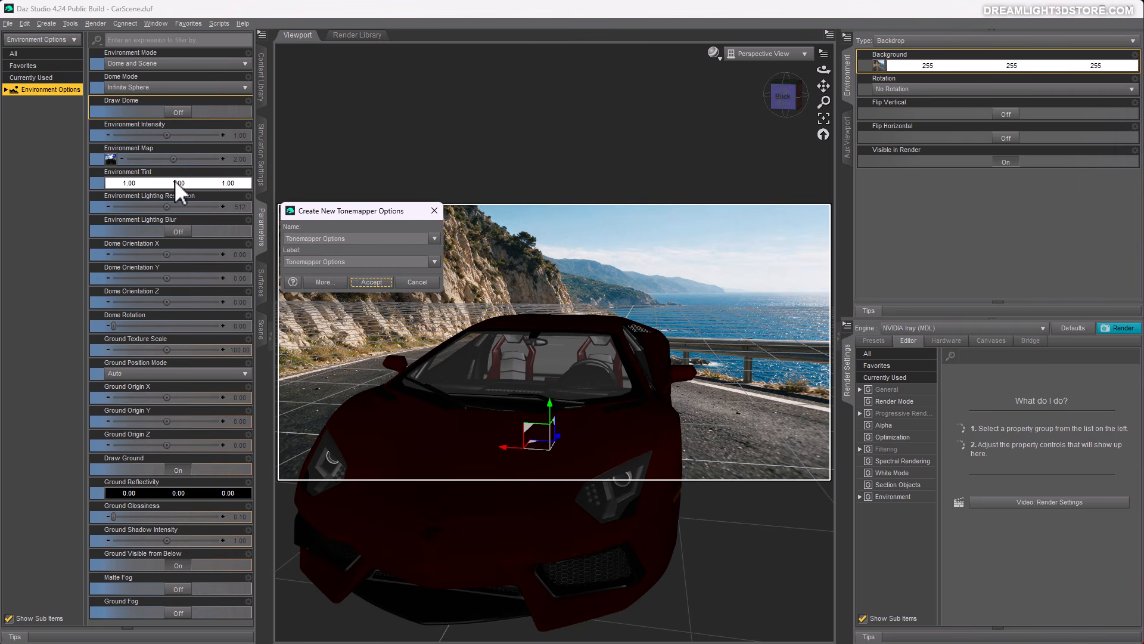
click(371, 281)
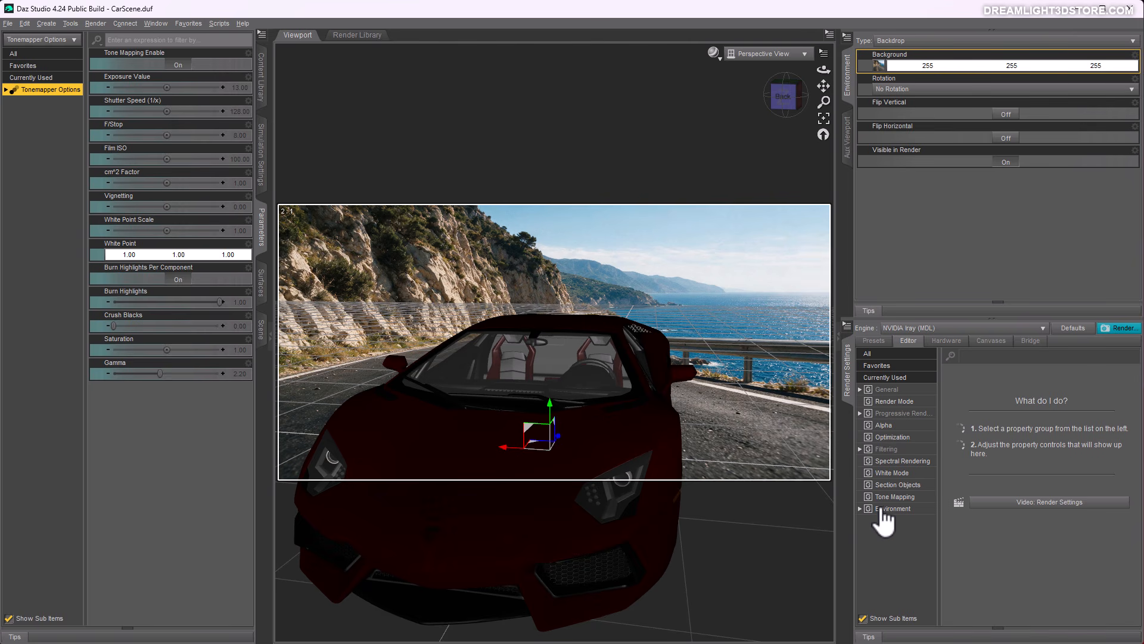
mouse_move(879, 71)
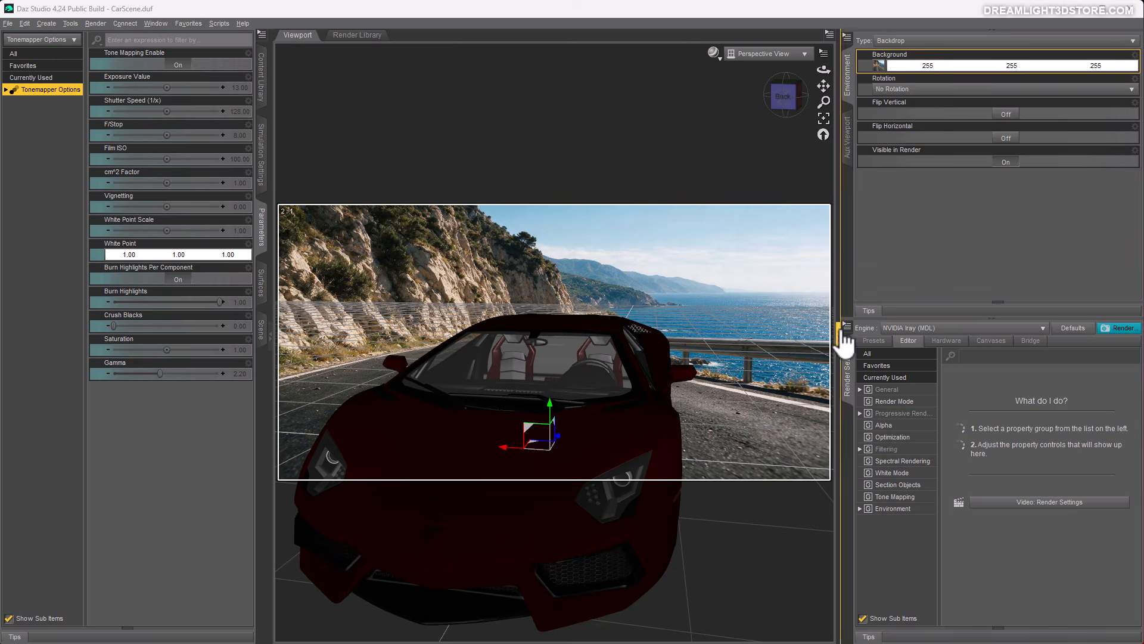
Select the Amenazador-Ver2 car and orbit and zoom the perspective view to frame its rear on the coastal road
click(262, 333)
click(69, 81)
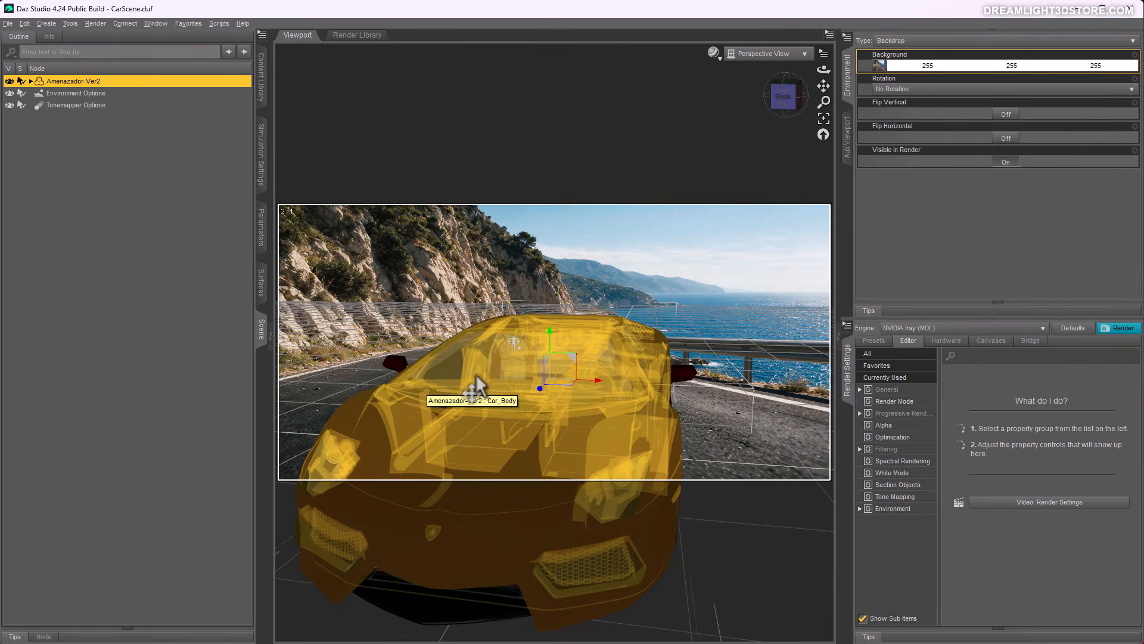
drag(824, 70, 383, 69)
drag(824, 99, 824, 146)
mouse_move(823, 70)
mouse_down()
mouse_move(728, 70)
mouse_move(840, 76)
mouse_move(809, 76)
mouse_move(831, 88)
mouse_move(824, 104)
mouse_move(827, 71)
mouse_up()
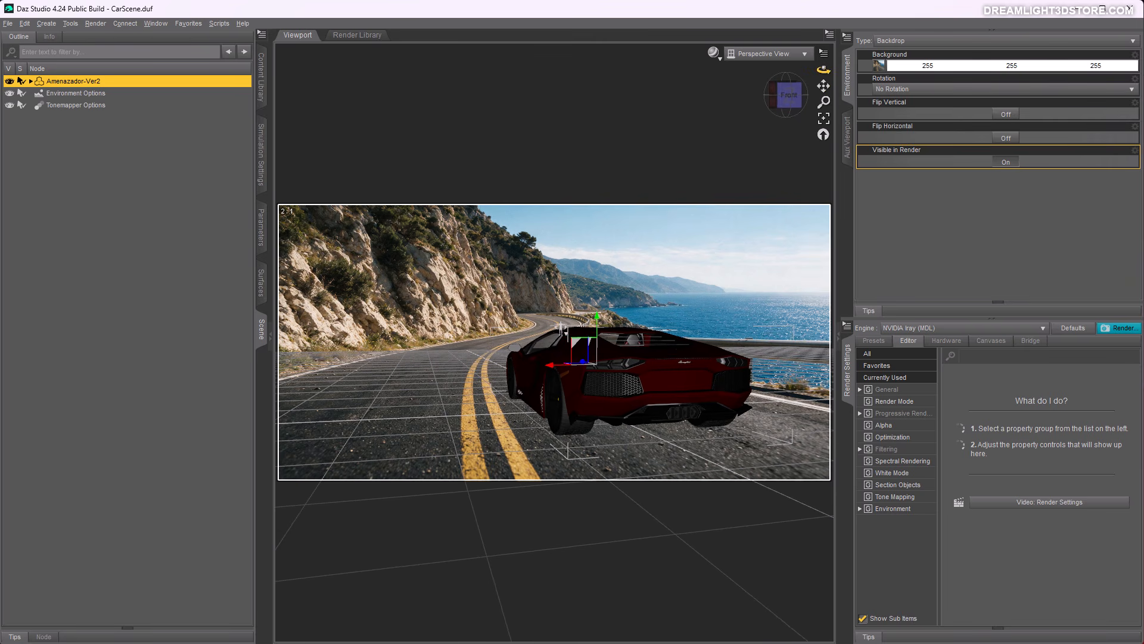
Try to render the scene with AIRE using OpenGL, High - 1800 px quality and the Summer Vibe style with motion blur direction
click(94, 23)
click(117, 81)
drag(298, 309, 208, 235)
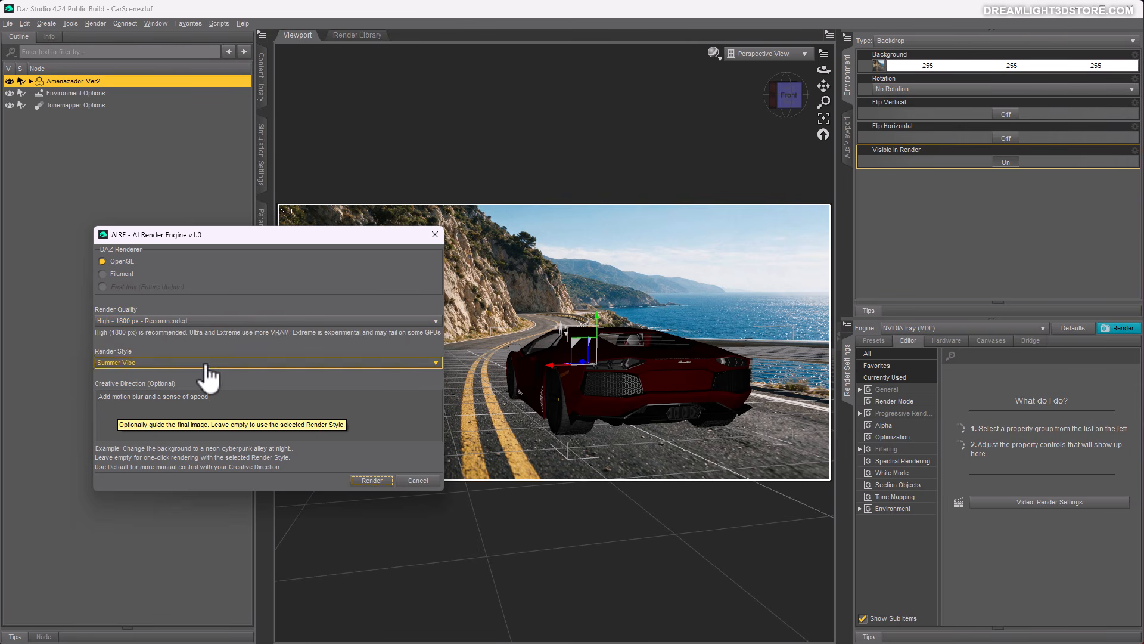
drag(276, 237, 144, 275)
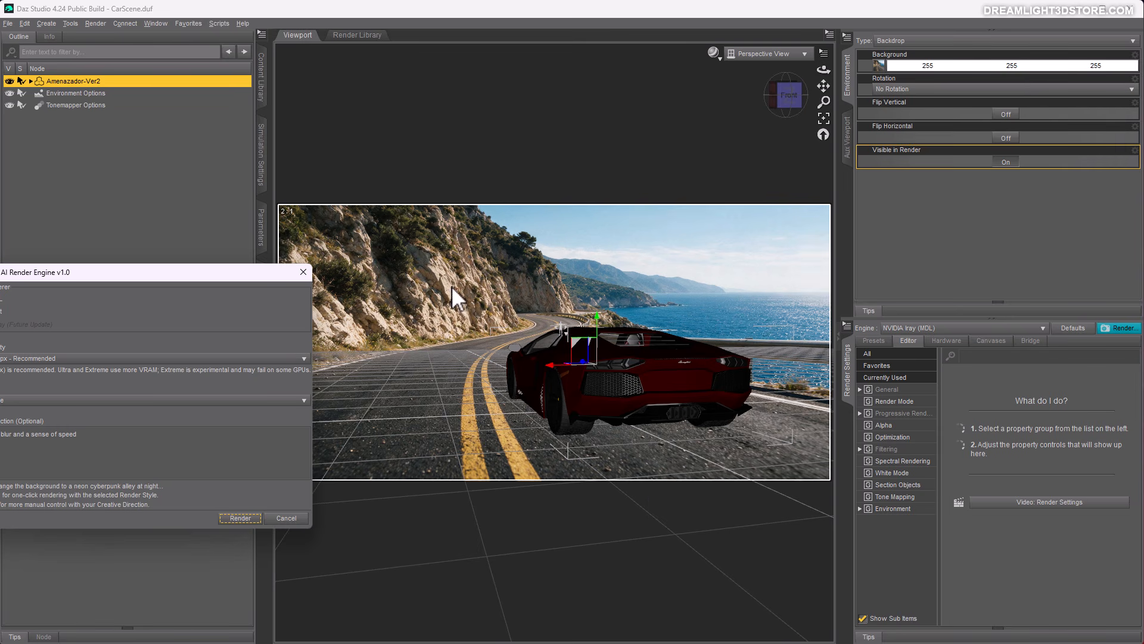
drag(123, 273, 256, 274)
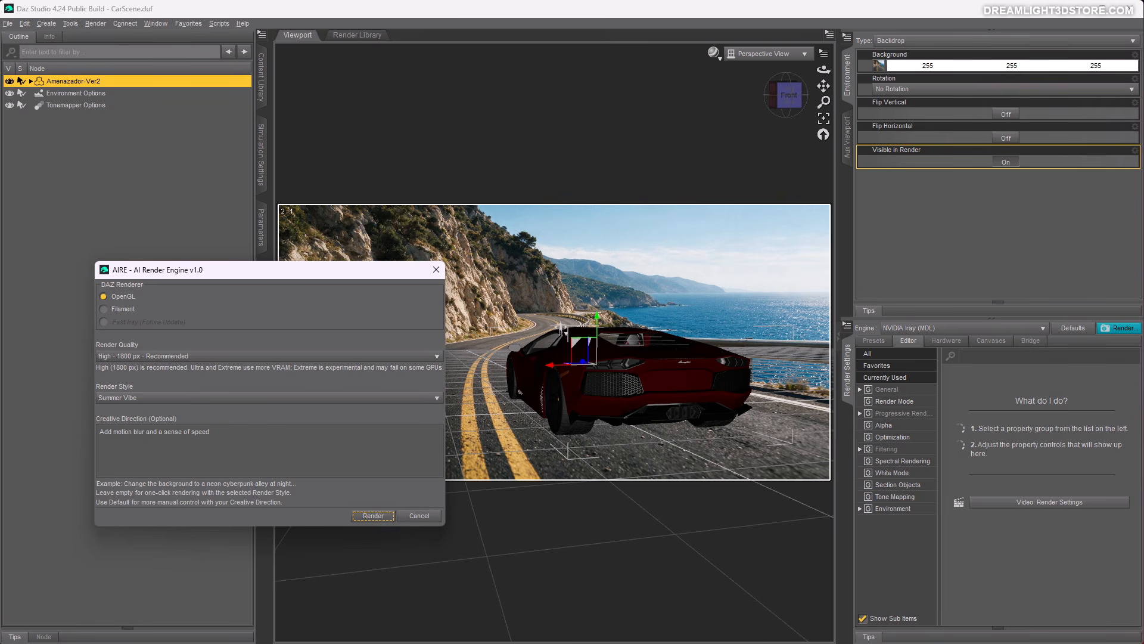
click(370, 516)
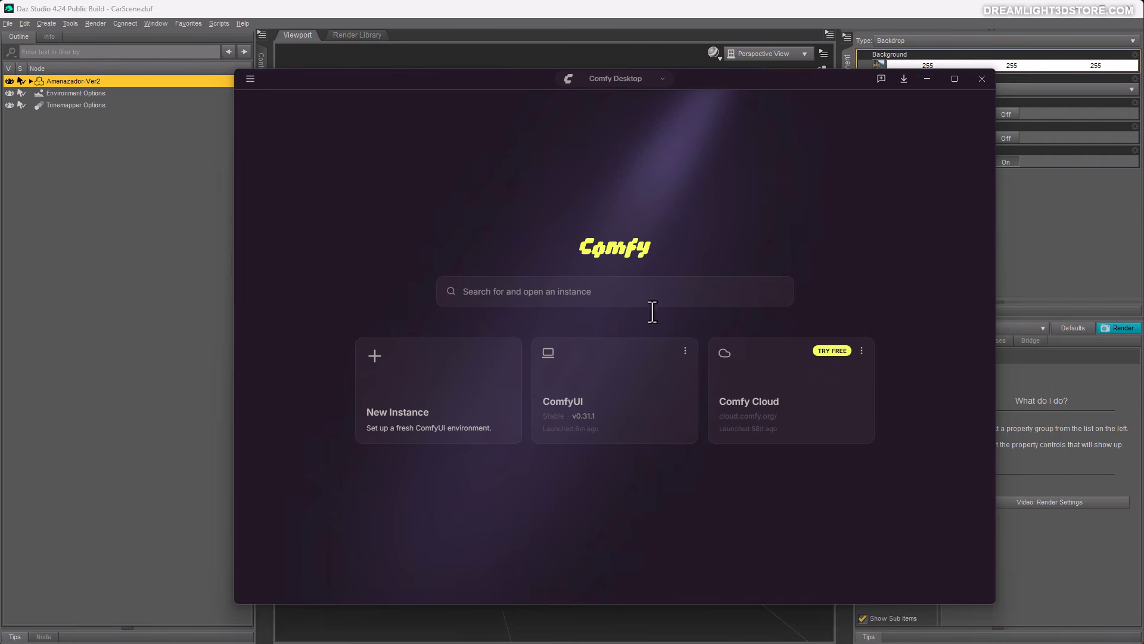
Switch to Comfy Desktop, launch the local ComfyUI instance and minimise its window
click(638, 452)
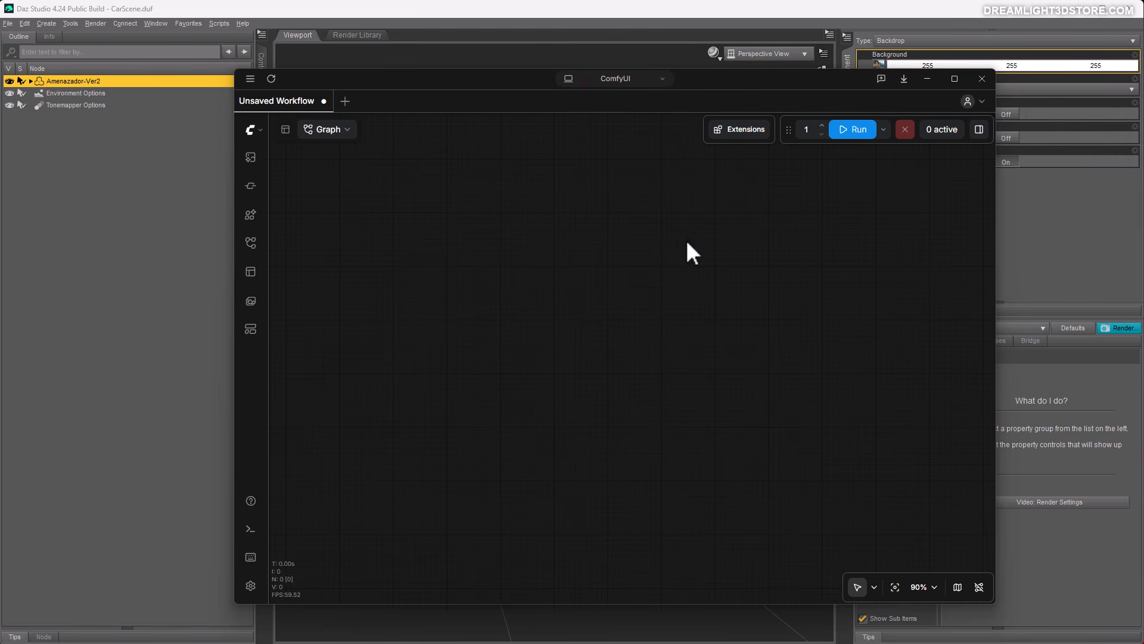
click(927, 78)
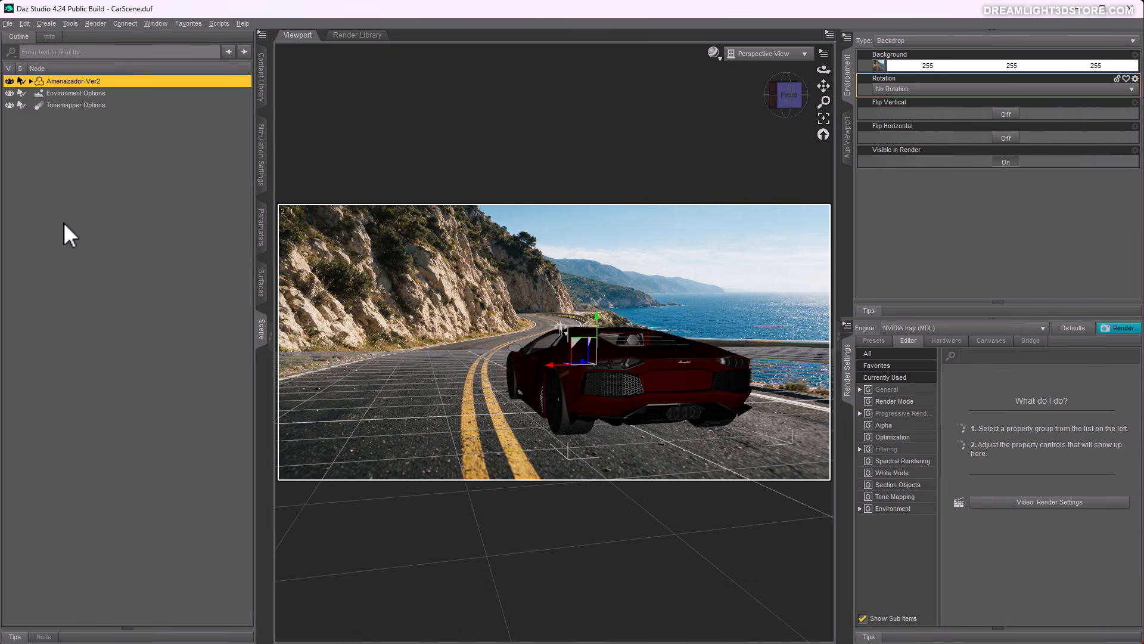
Render the car's rear view with AIRE in the Summer Vibe style, inspect the image and close the result
click(95, 23)
click(118, 80)
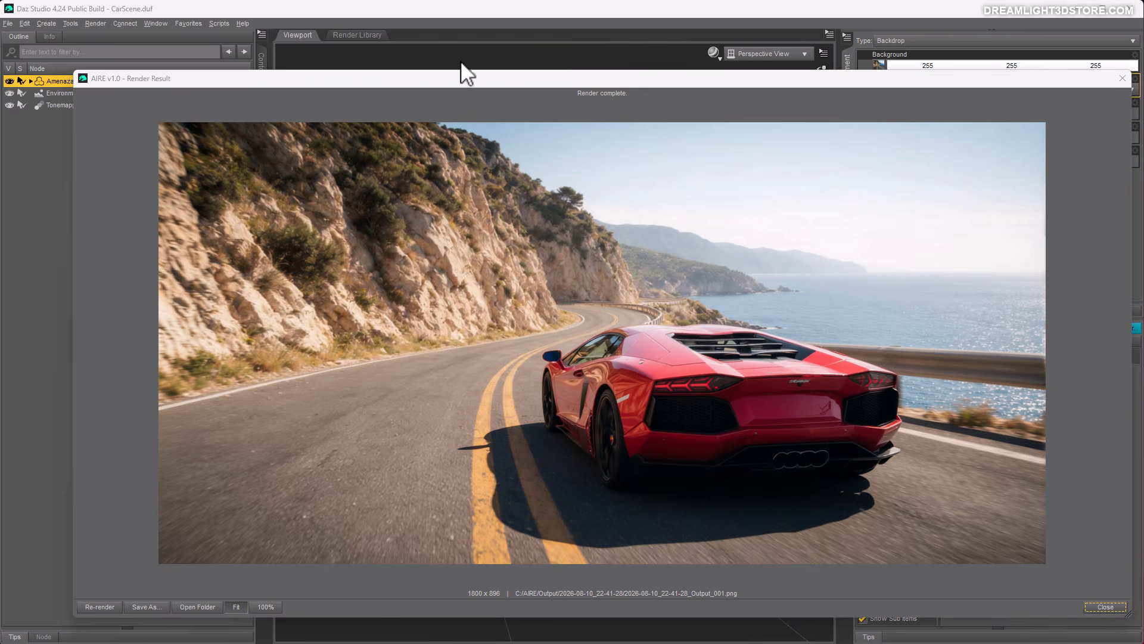
drag(443, 80, 435, 58)
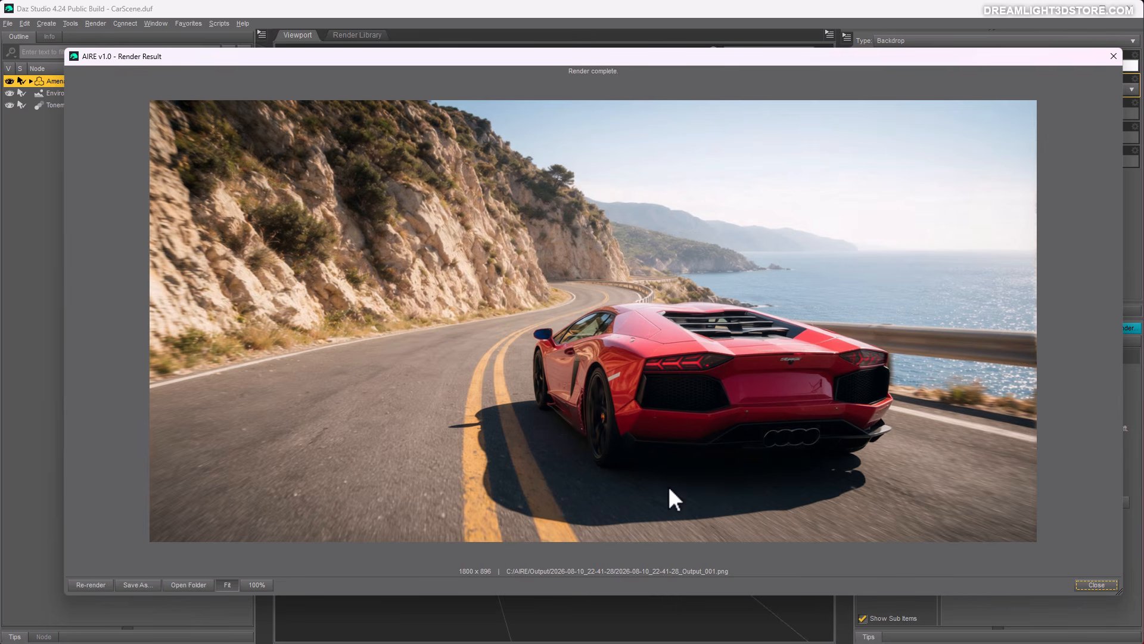
click(1096, 584)
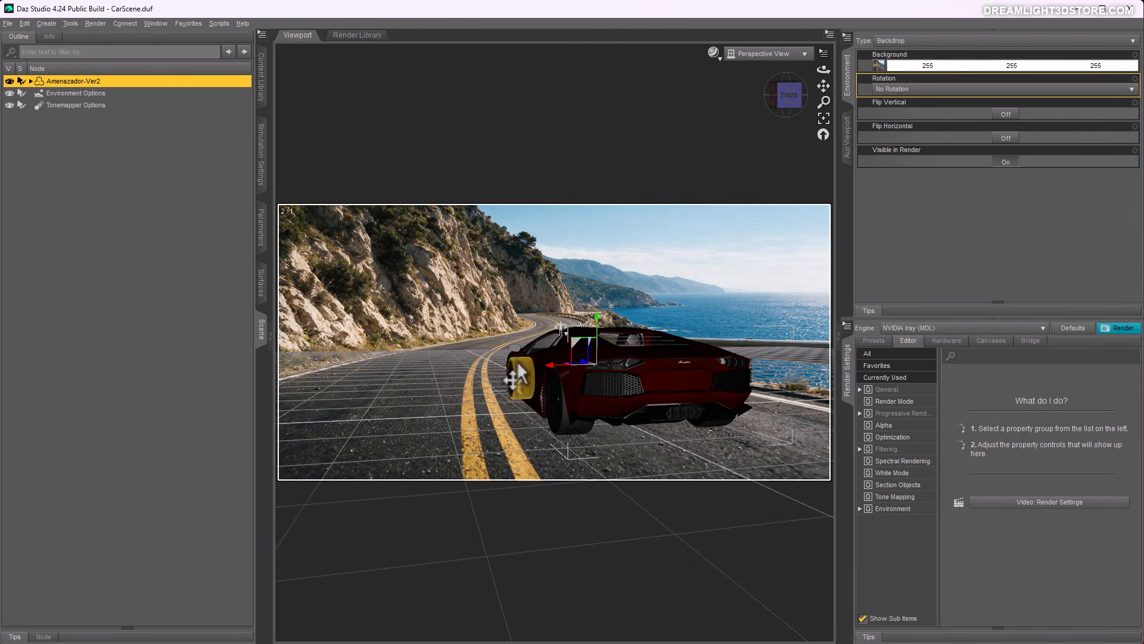
Render the scene with AIRE again in the Rain style, inspect the image and close the result
click(104, 23)
click(116, 81)
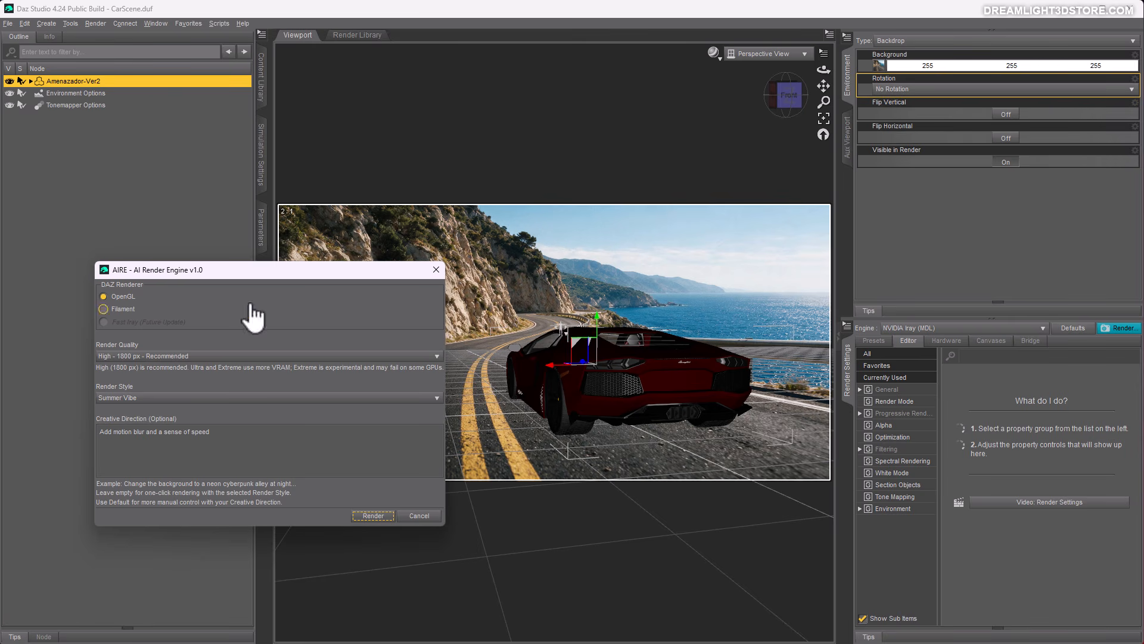
drag(203, 267, 197, 291)
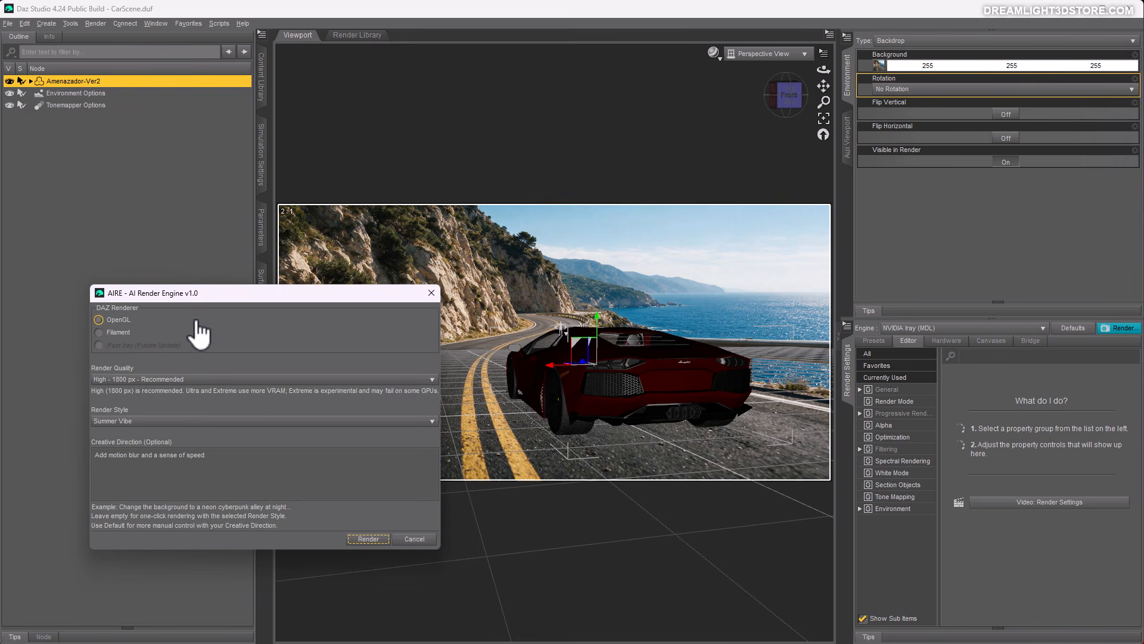
click(127, 421)
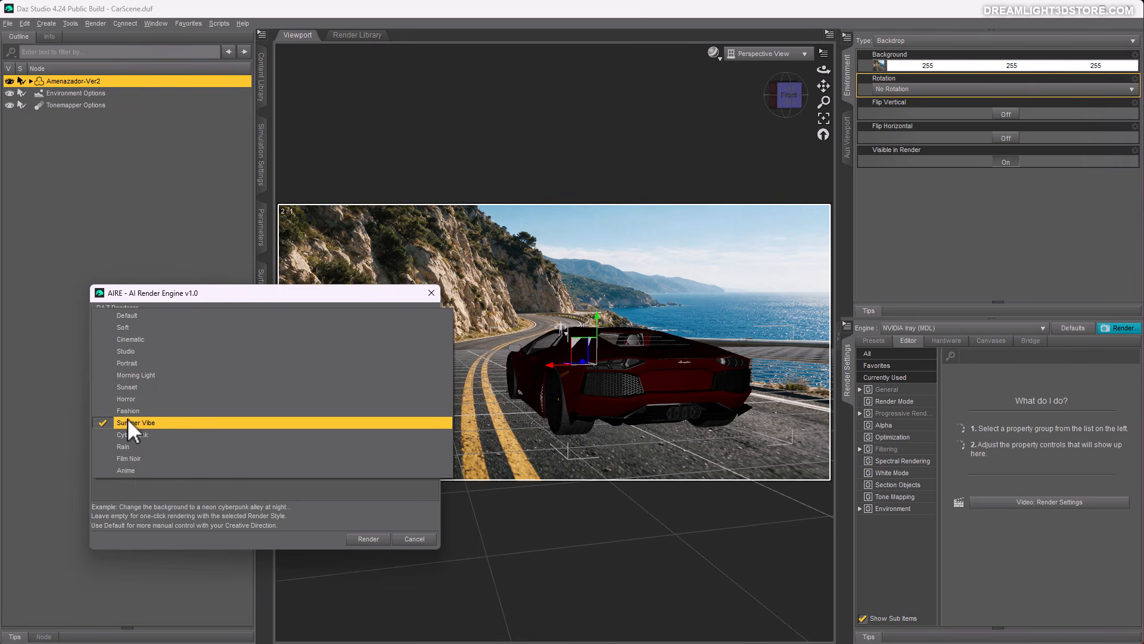
click(134, 444)
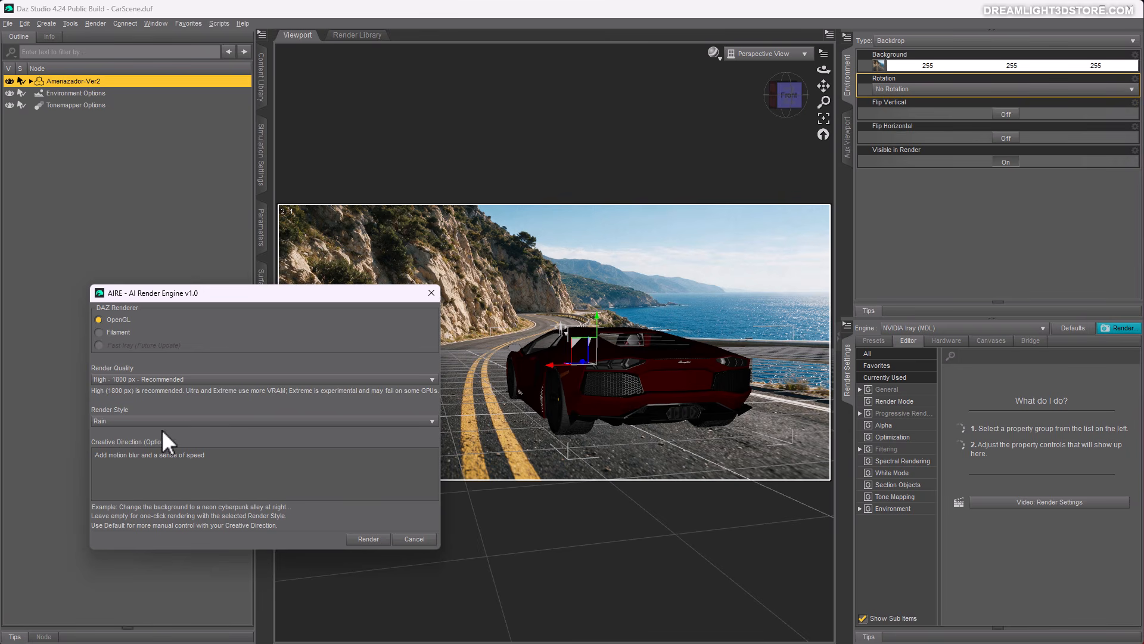
click(366, 539)
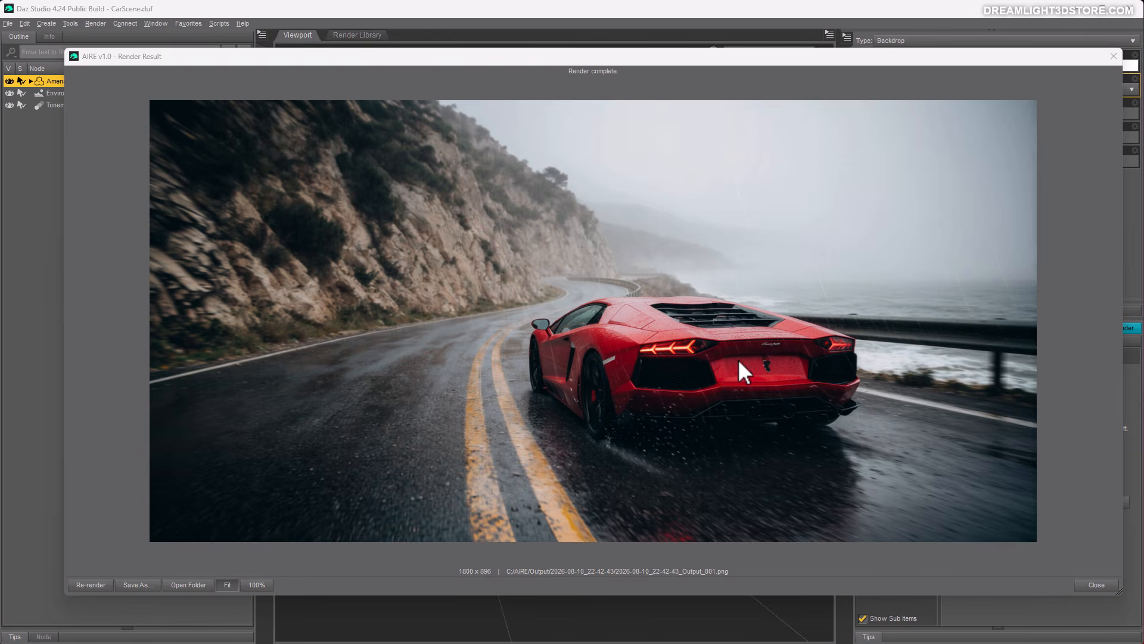
drag(597, 58, 591, 53)
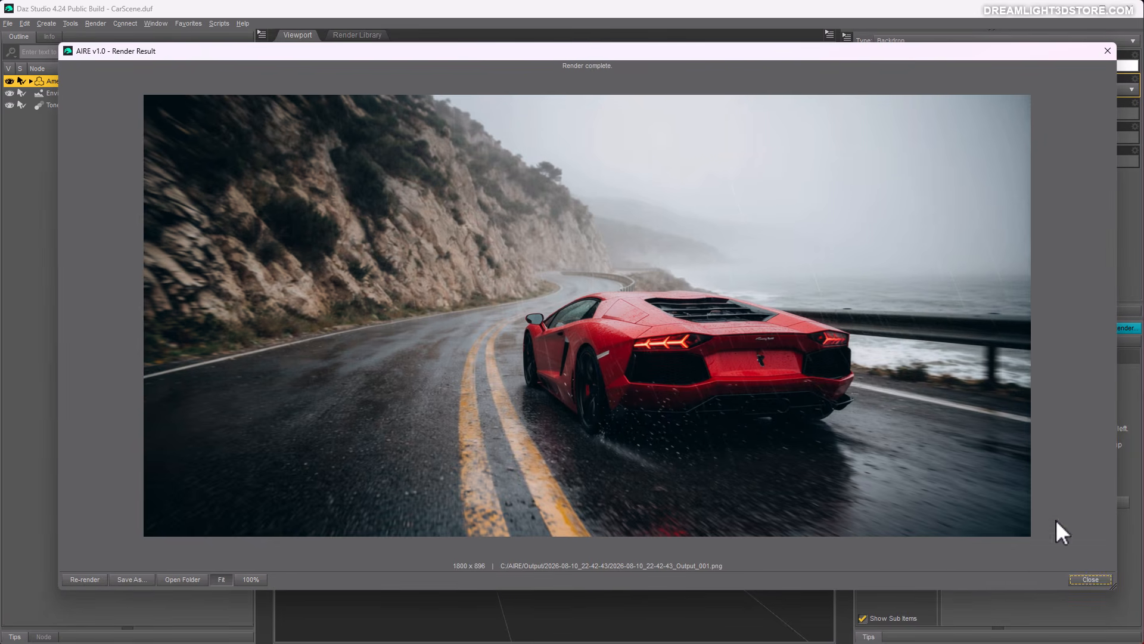
click(1091, 579)
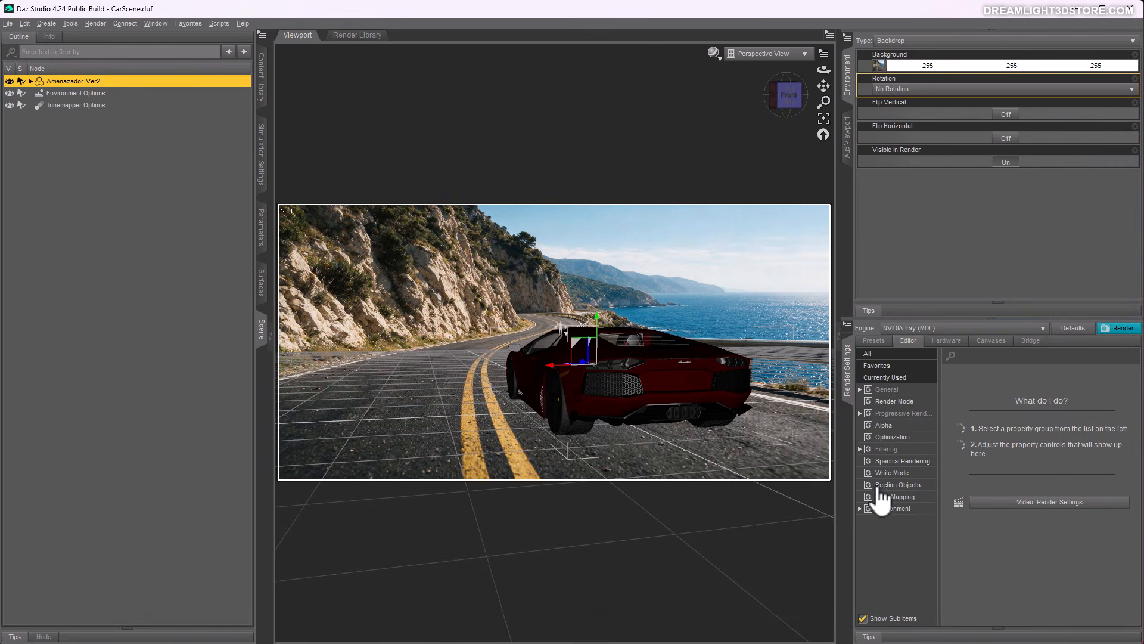
Set the render dimension preset to Widescreen (16:9) in the general render settings
click(886, 391)
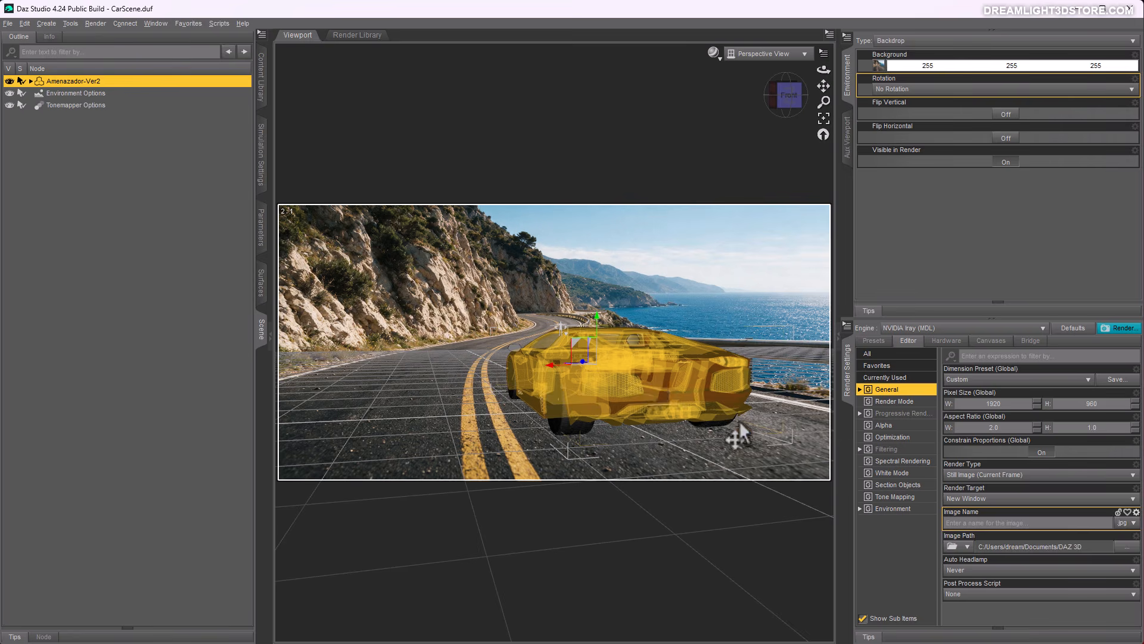
click(1008, 381)
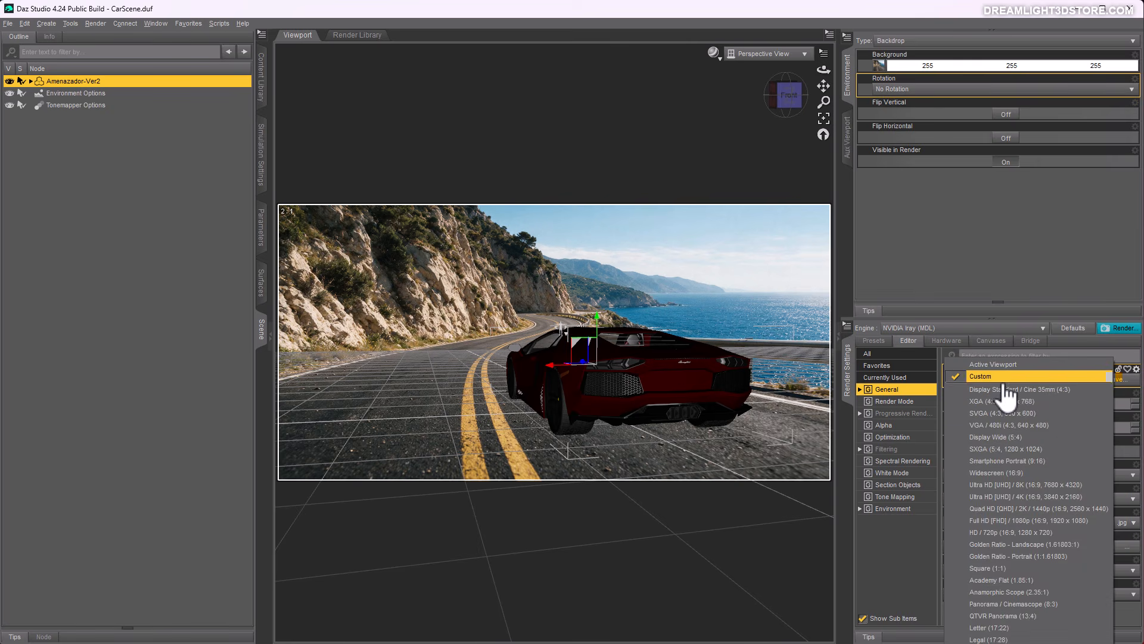
click(1001, 470)
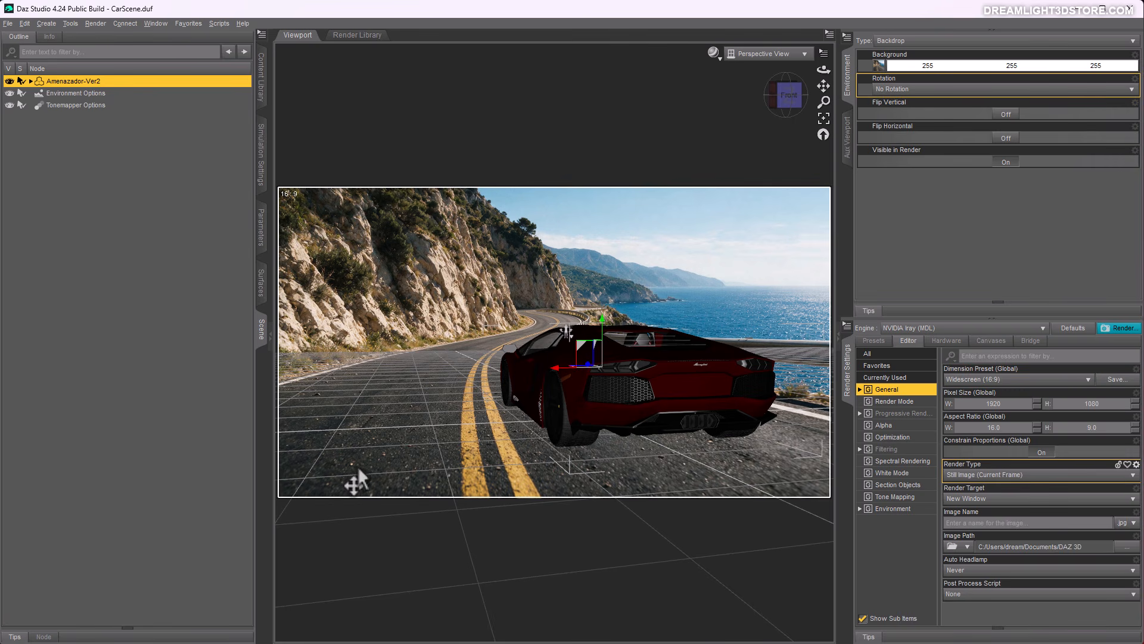
Unlock the render proportions, set the pixel height to 960, and constrain the proportions again
click(1042, 452)
click(1090, 404)
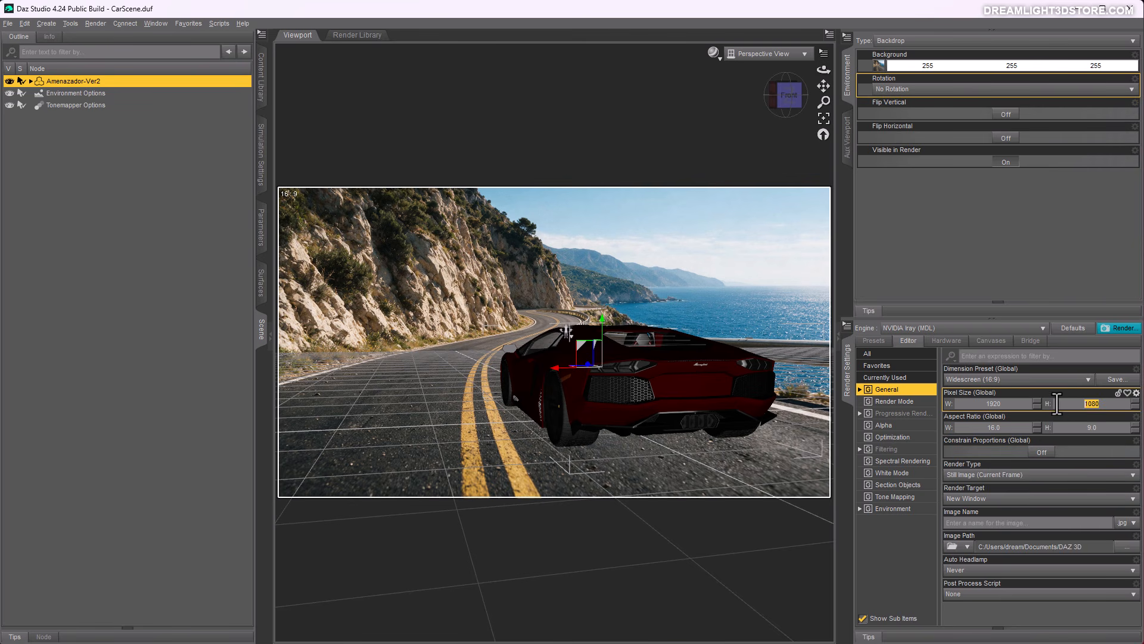
text(960)
key(Return)
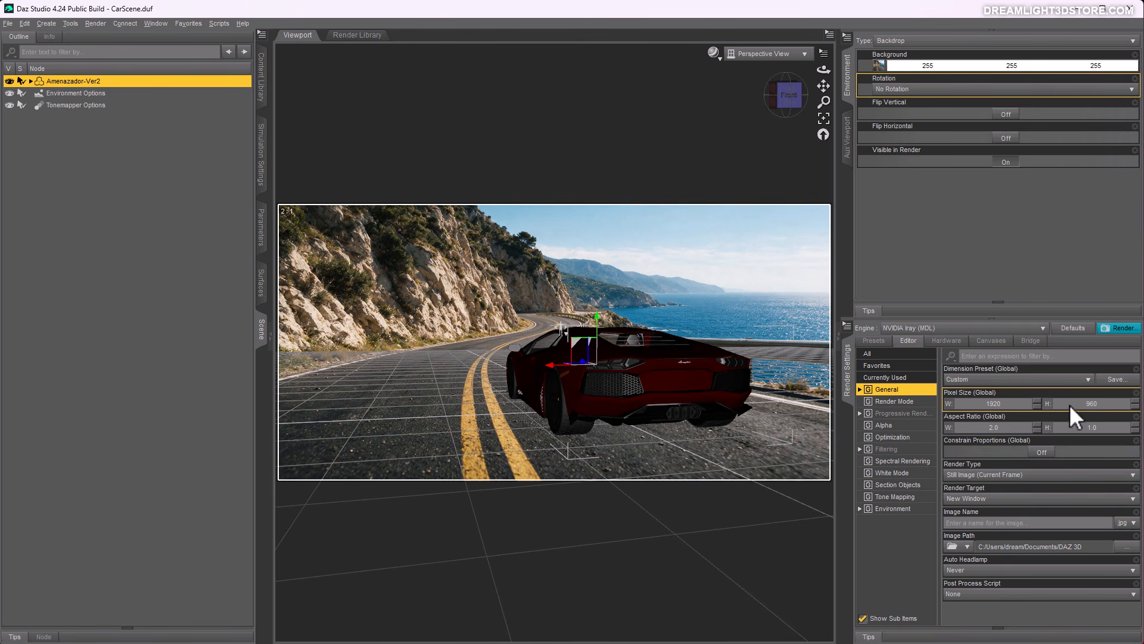
click(1044, 453)
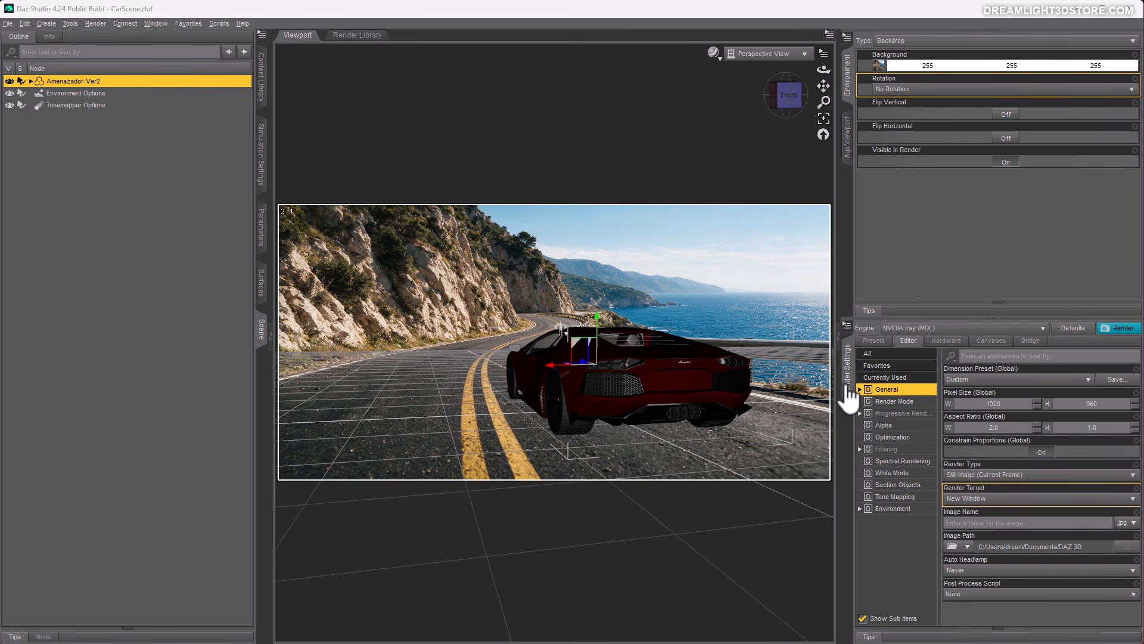
Review the texture compression options in the optimization render settings, trying Per Texture Thresholds and restoring Off (Global)
click(893, 438)
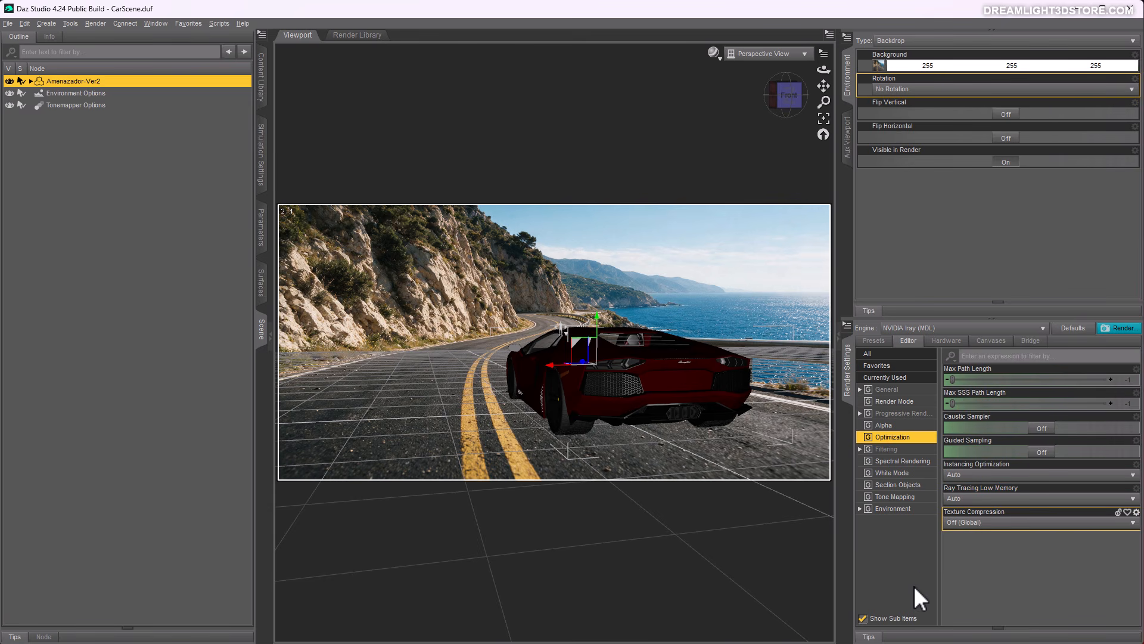
click(970, 524)
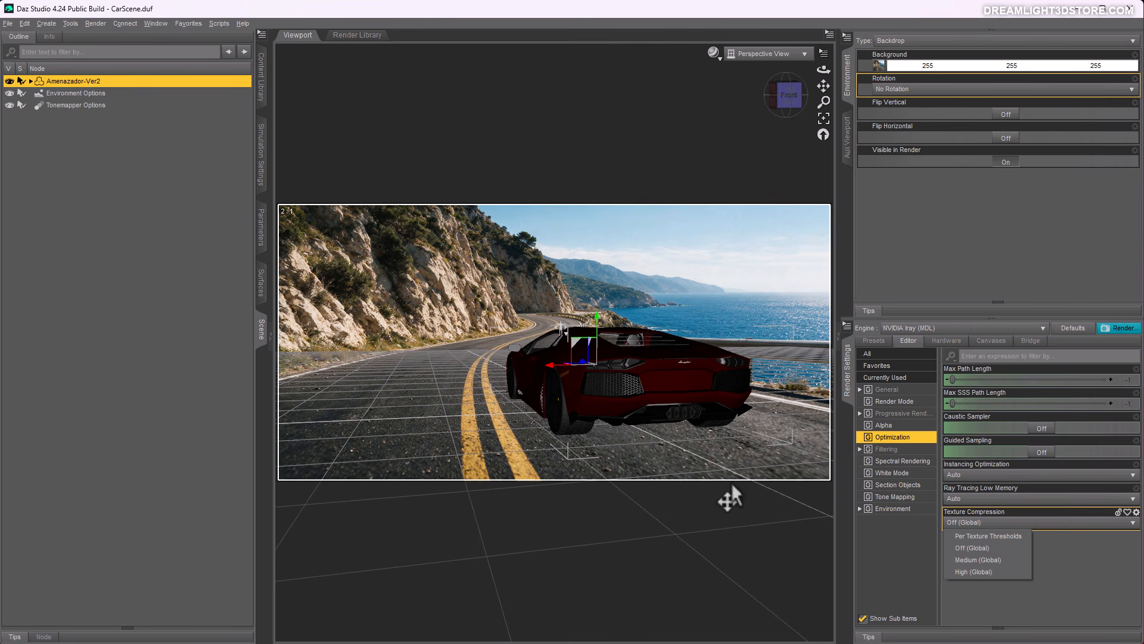
click(966, 549)
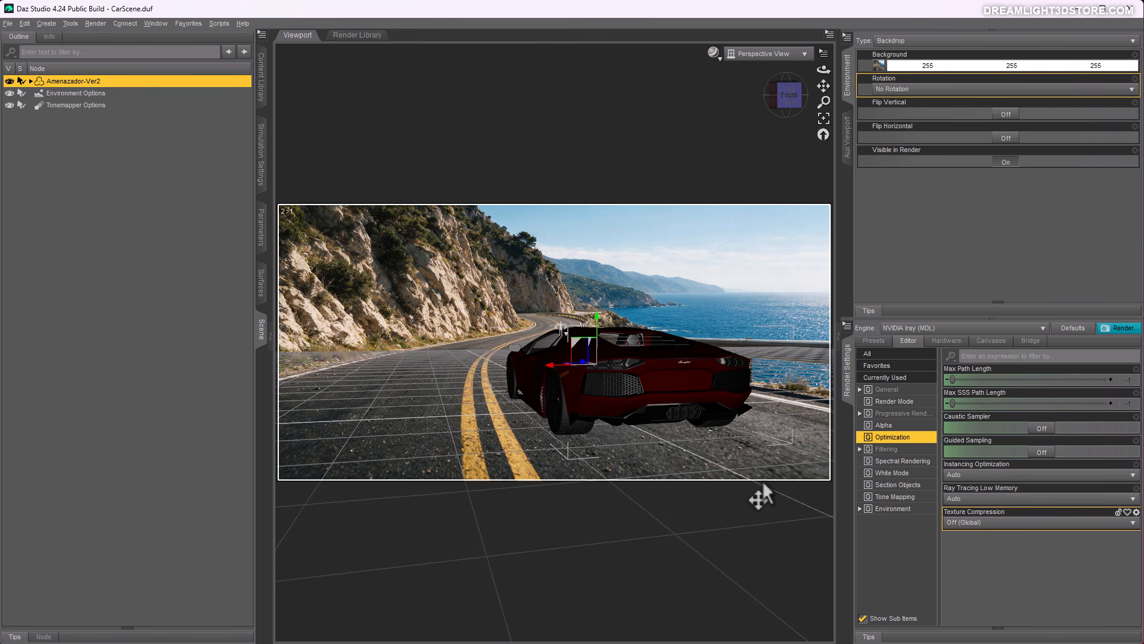
click(971, 526)
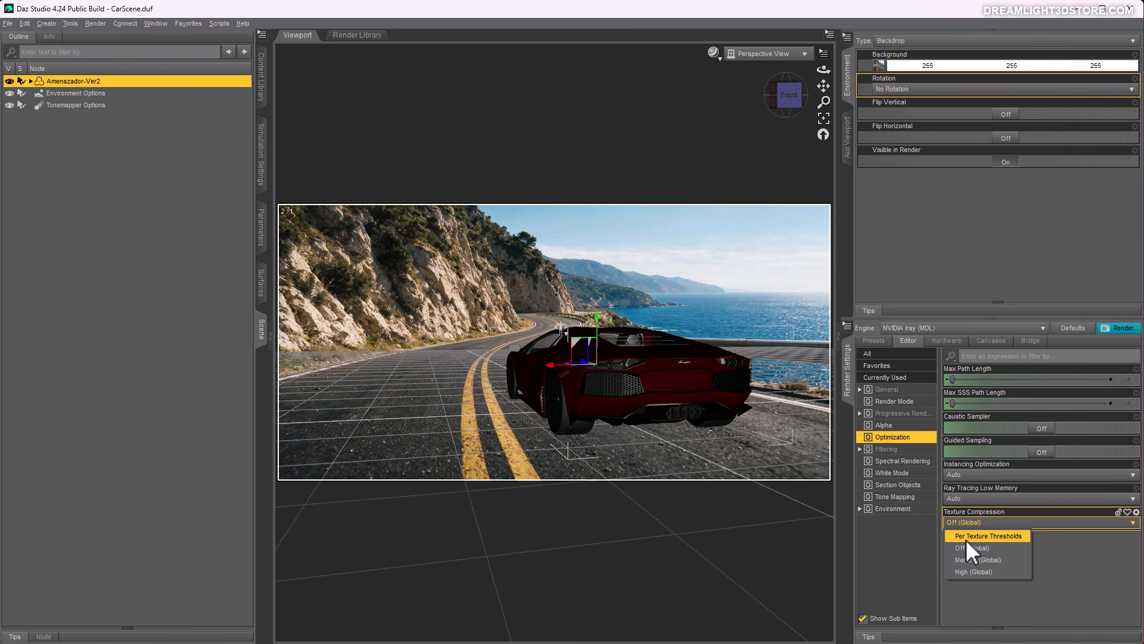
click(978, 538)
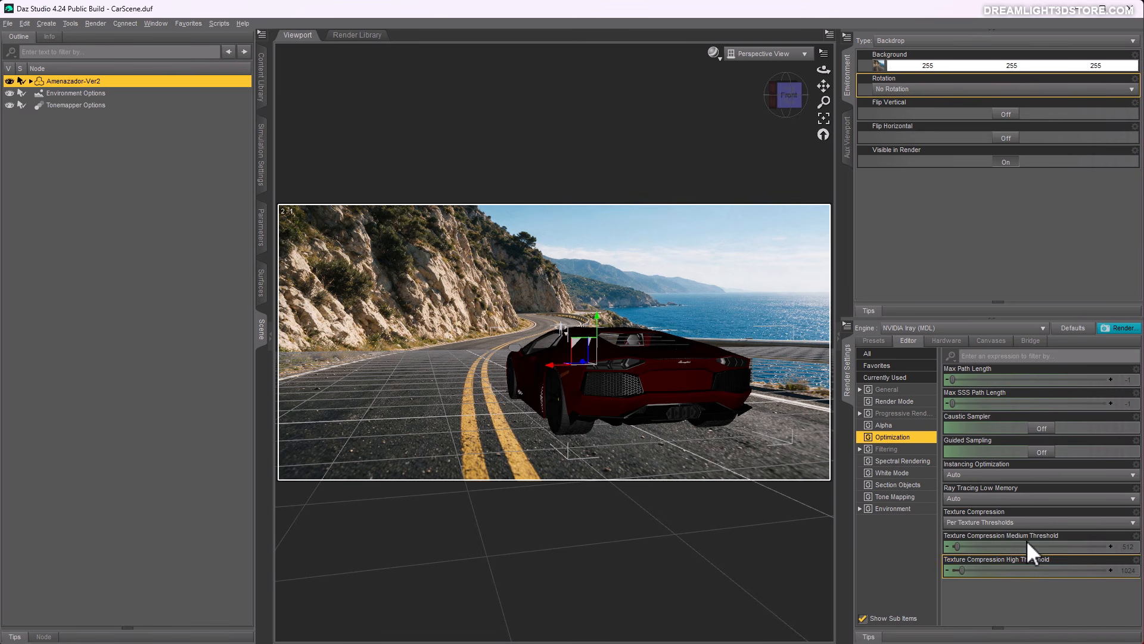
click(951, 522)
click(965, 548)
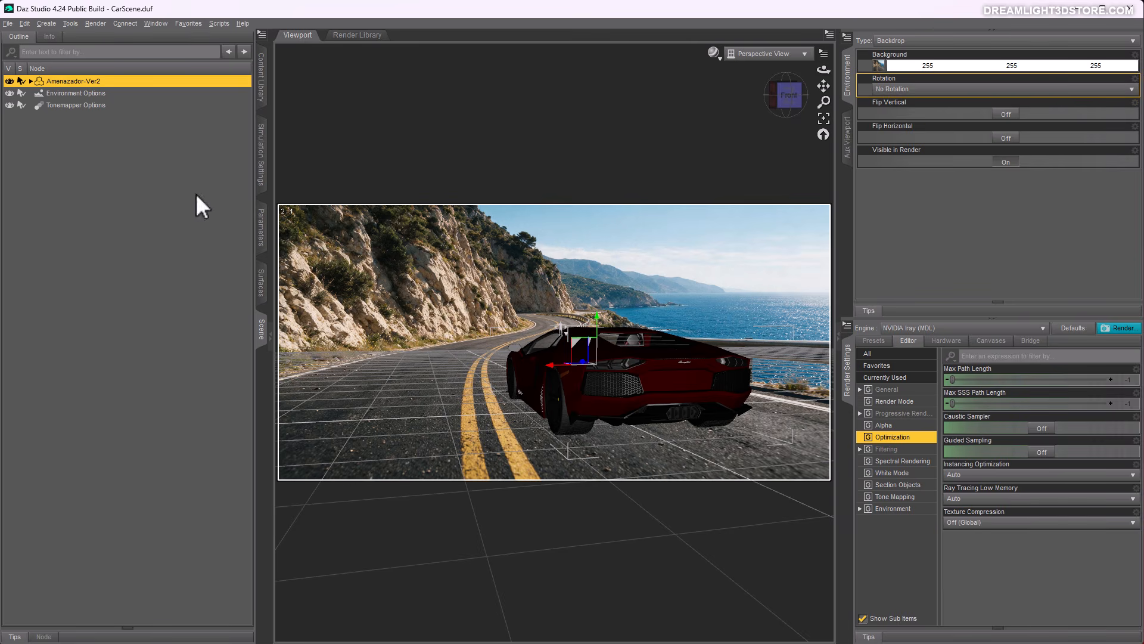
Orbit the view to show the car's front and side, and choose the Sunset style for a new AIRE render
drag(824, 70, 984, 70)
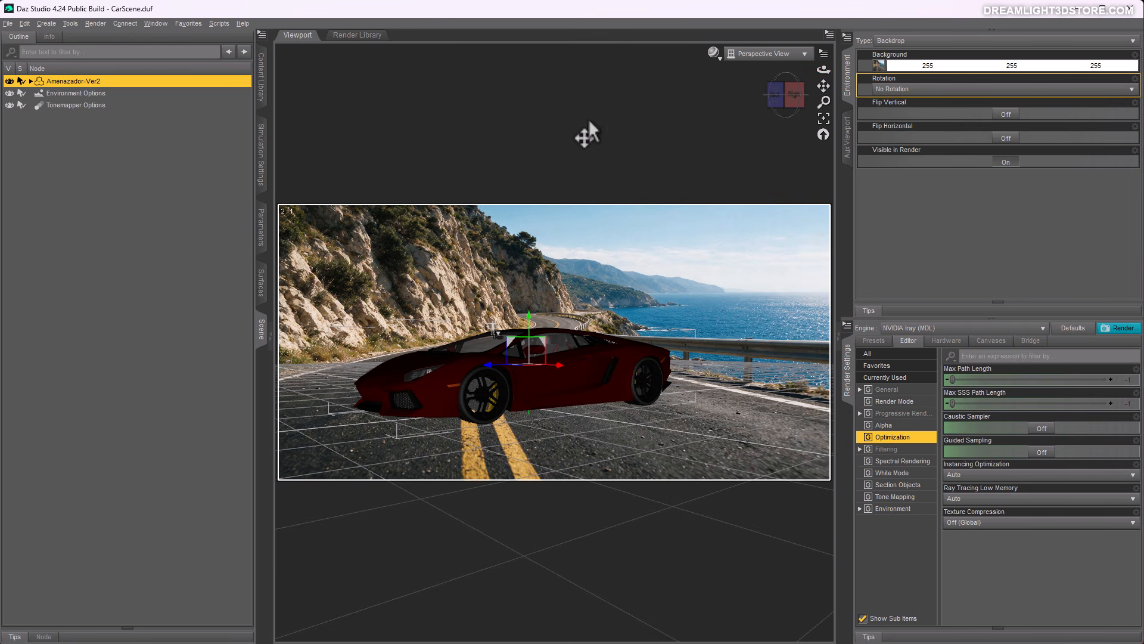
click(94, 24)
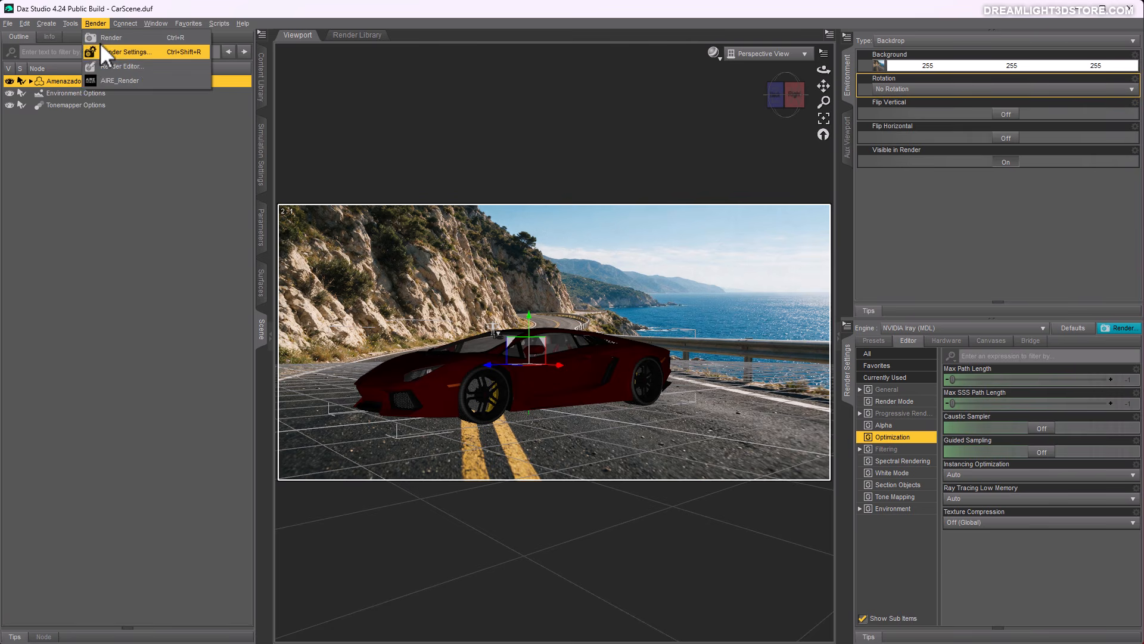
click(102, 80)
click(122, 417)
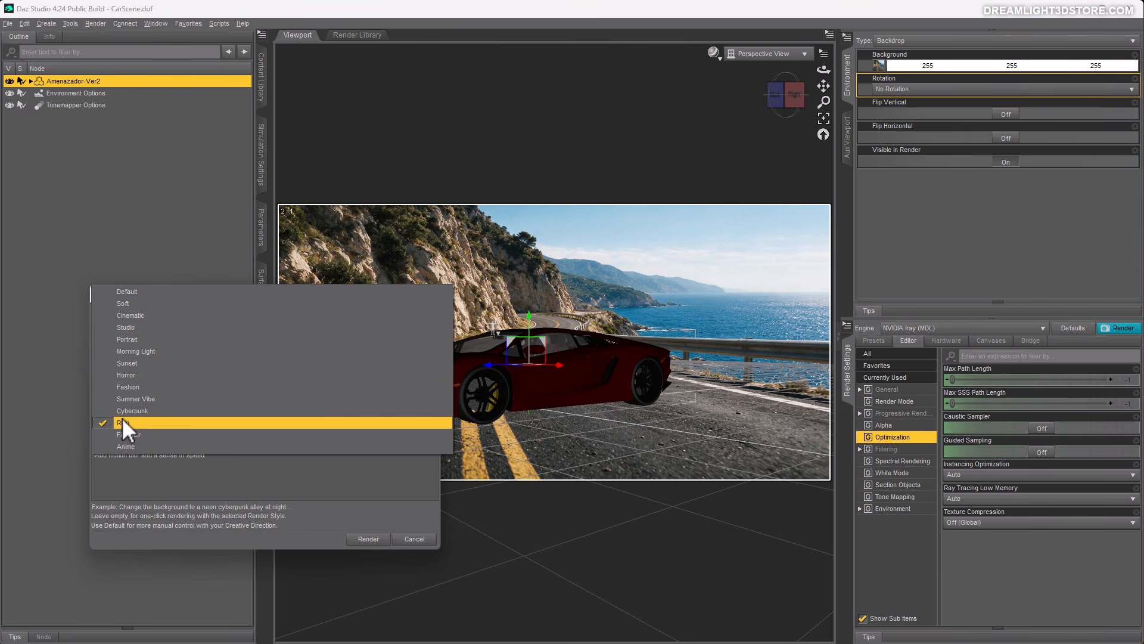
click(142, 363)
Replace the AIRE creative direction with "Make the background blurry behind the car"
drag(219, 460, 9, 455)
text(Ad)
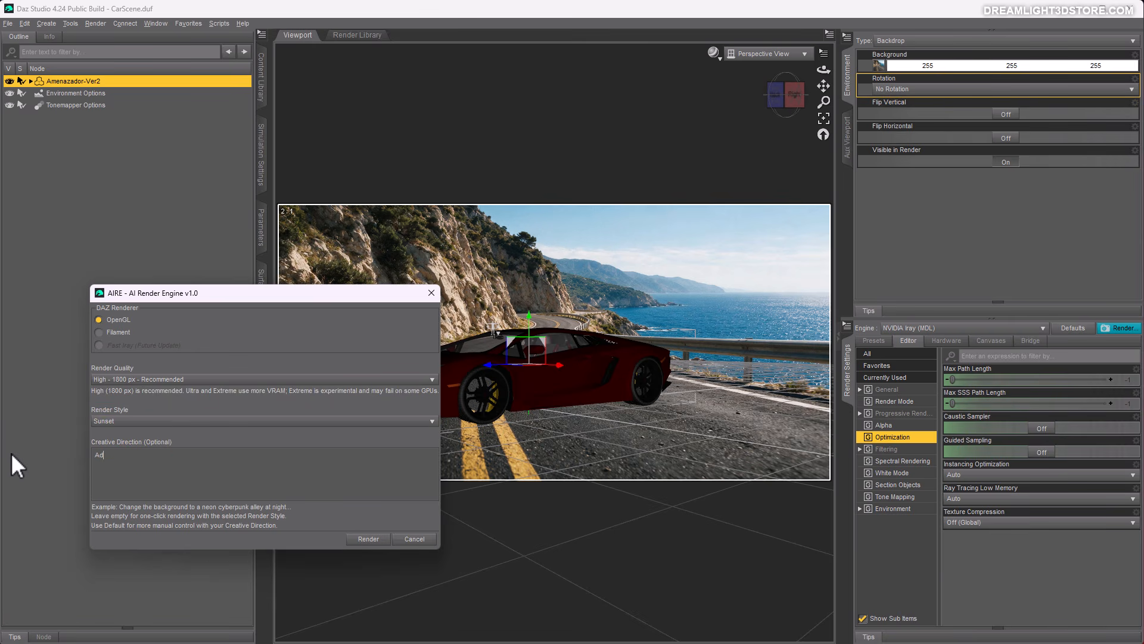
text(d blurry backgroun)
text(d behind the car)
key(BackSpace)
key(BackSpace)
text(Make the)
key(Delete)
key(Delete)
key(Delete)
key(Delete)
key(Delete)
key(Delete)
key(Delete)
key(Delete)
key(Delete)
key(Left)
text(blurry)
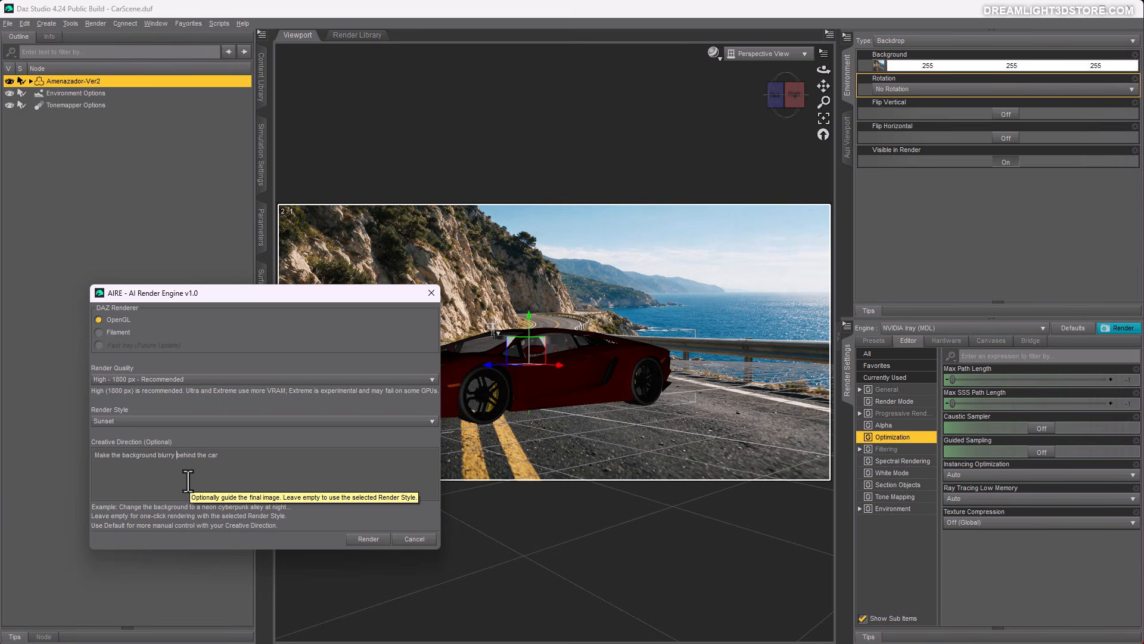
Render the image with AIRE, close the result and bring the view slightly closer to the car
click(368, 539)
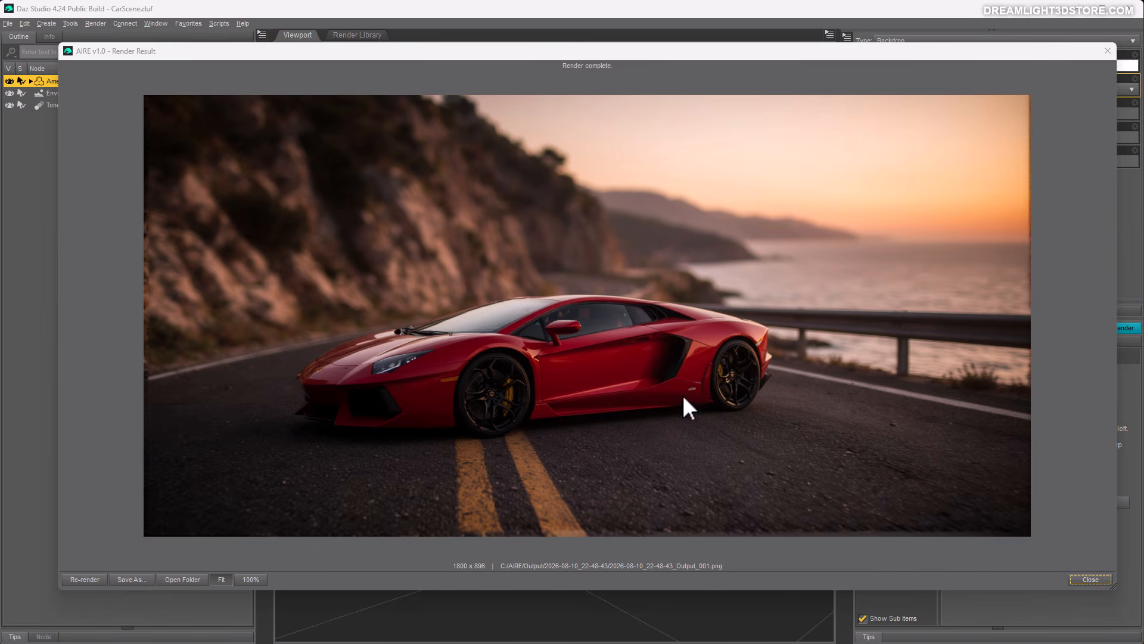
click(1073, 577)
drag(824, 101, 823, 83)
mouse_move(823, 86)
mouse_down()
mouse_move(824, 100)
mouse_move(825, 85)
mouse_up()
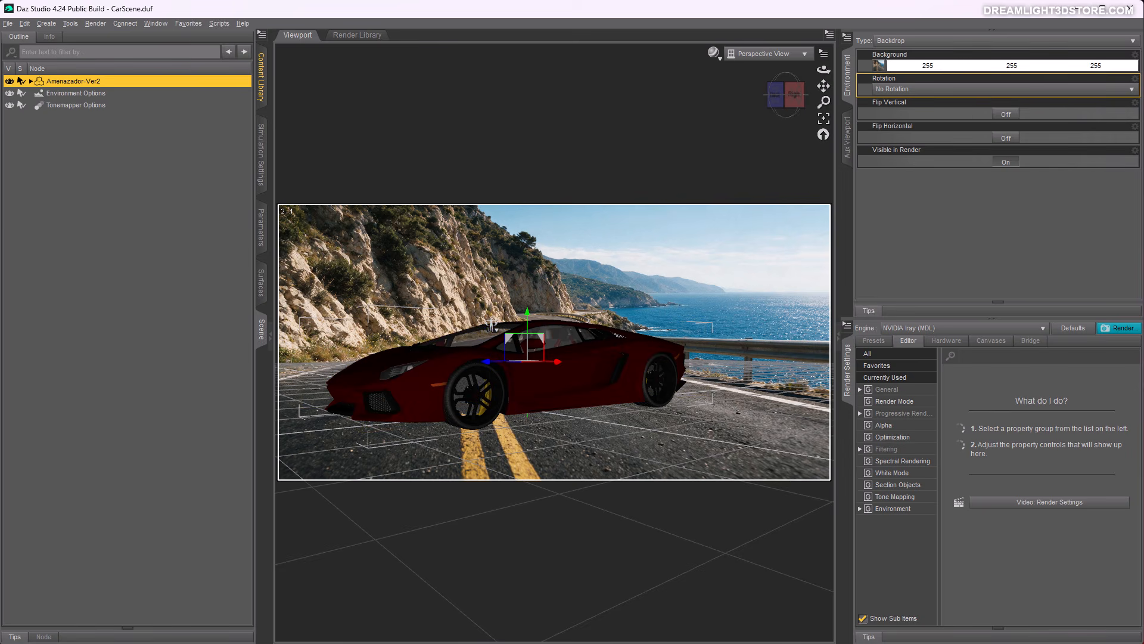
Load Mingle 1 Asian Woman In Yellow Dress from the Instant Extras High Life folder, Mingle Vol 1
click(261, 76)
mouse_move(183, 203)
mouse_down()
mouse_move(102, 204)
mouse_move(202, 213)
mouse_up()
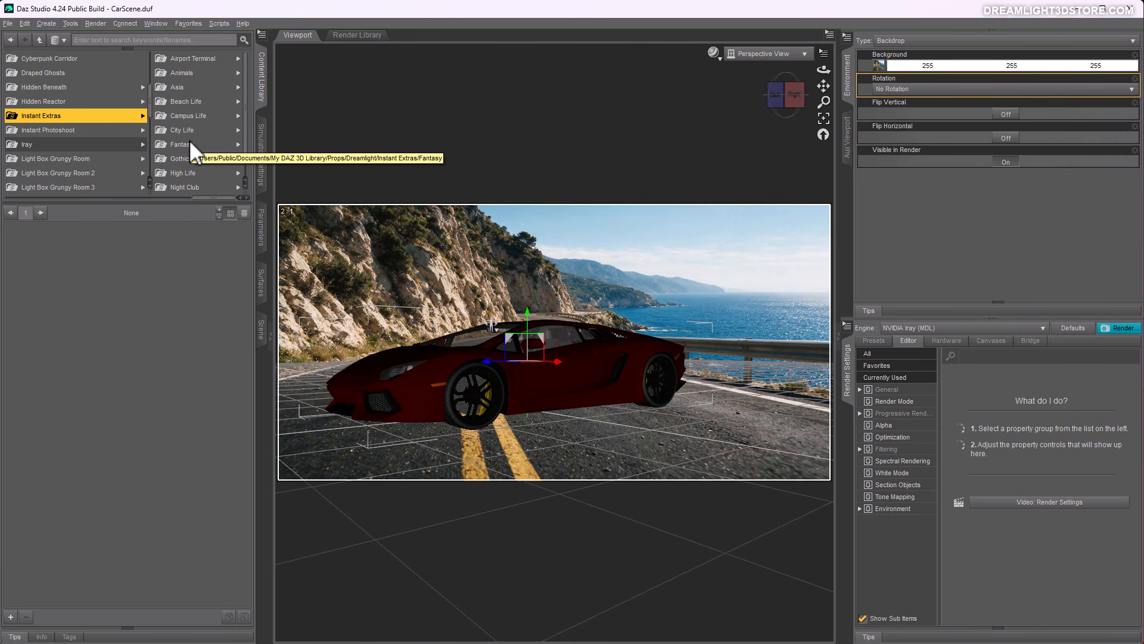
click(186, 174)
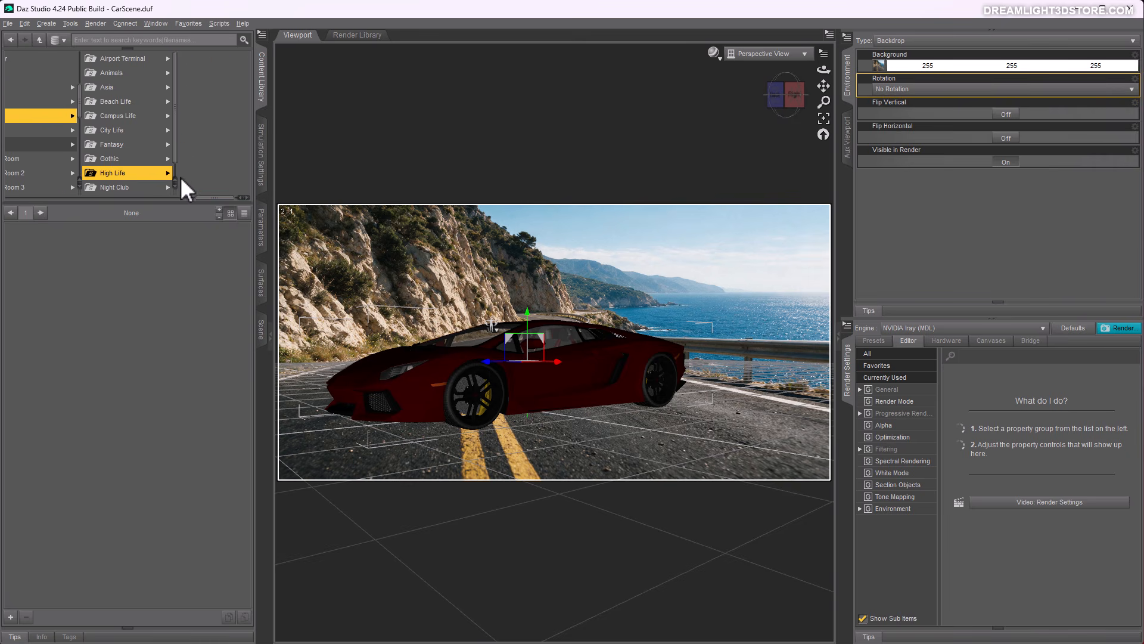
click(203, 60)
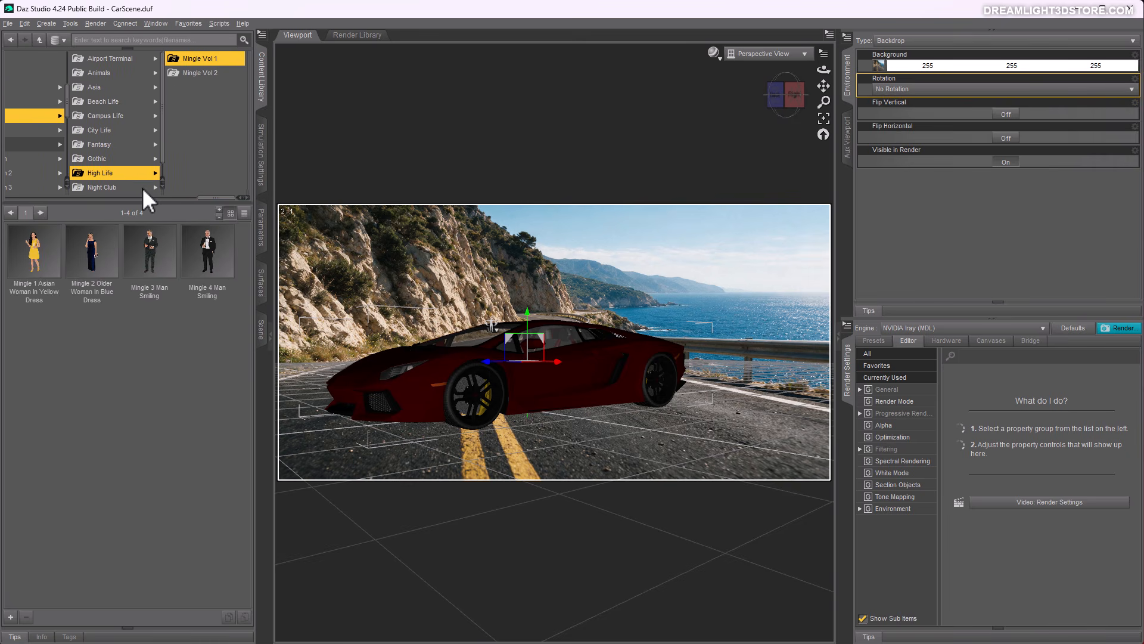
double_click(38, 247)
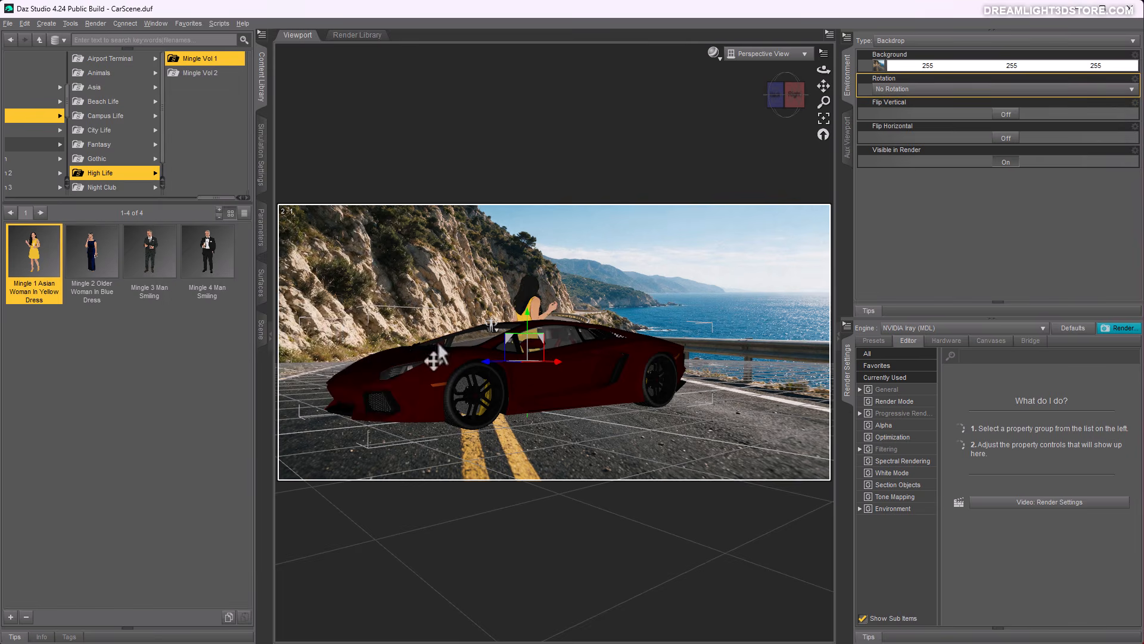
Move the woman in the yellow dress beside the car's rear wheel and set her Y Rotate to about -169
click(262, 329)
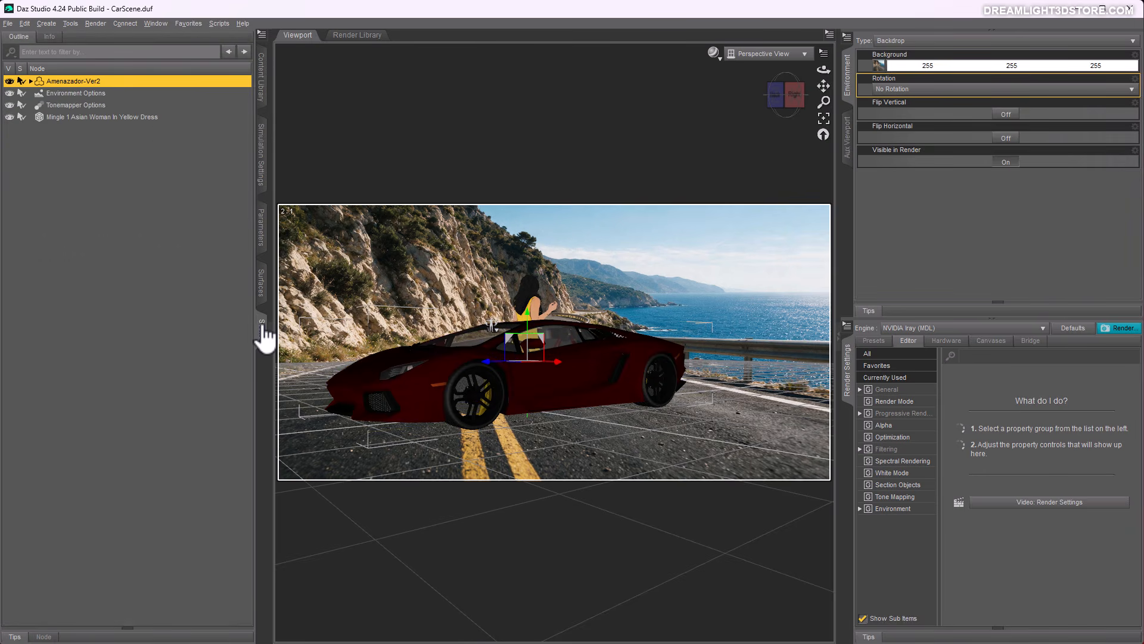
click(71, 116)
drag(531, 411, 653, 423)
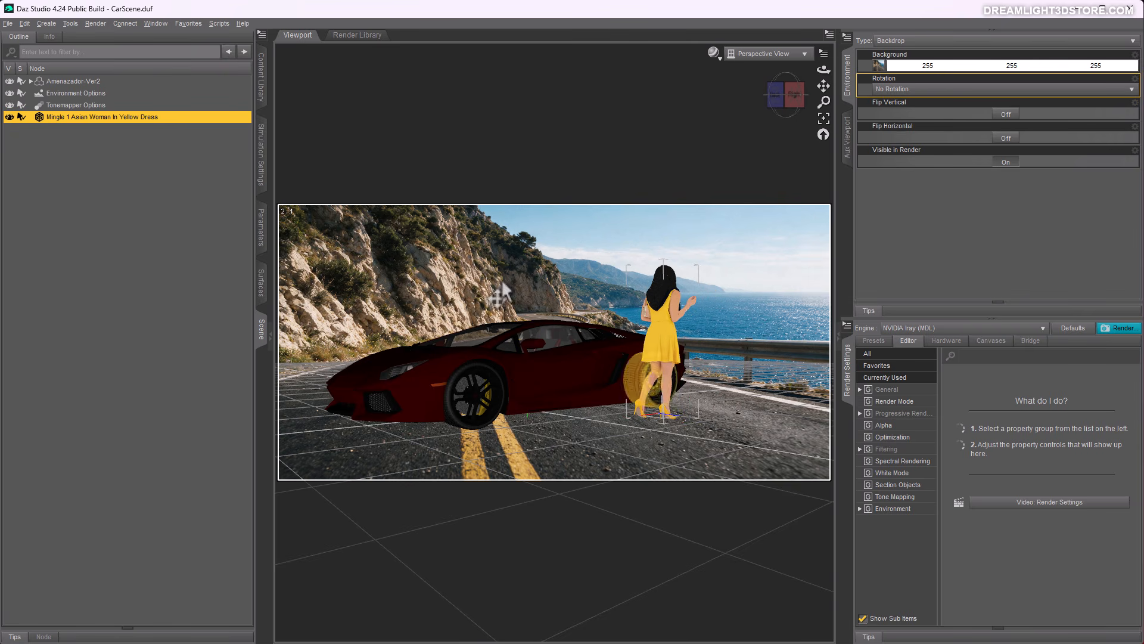
click(261, 229)
drag(172, 159, 136, 159)
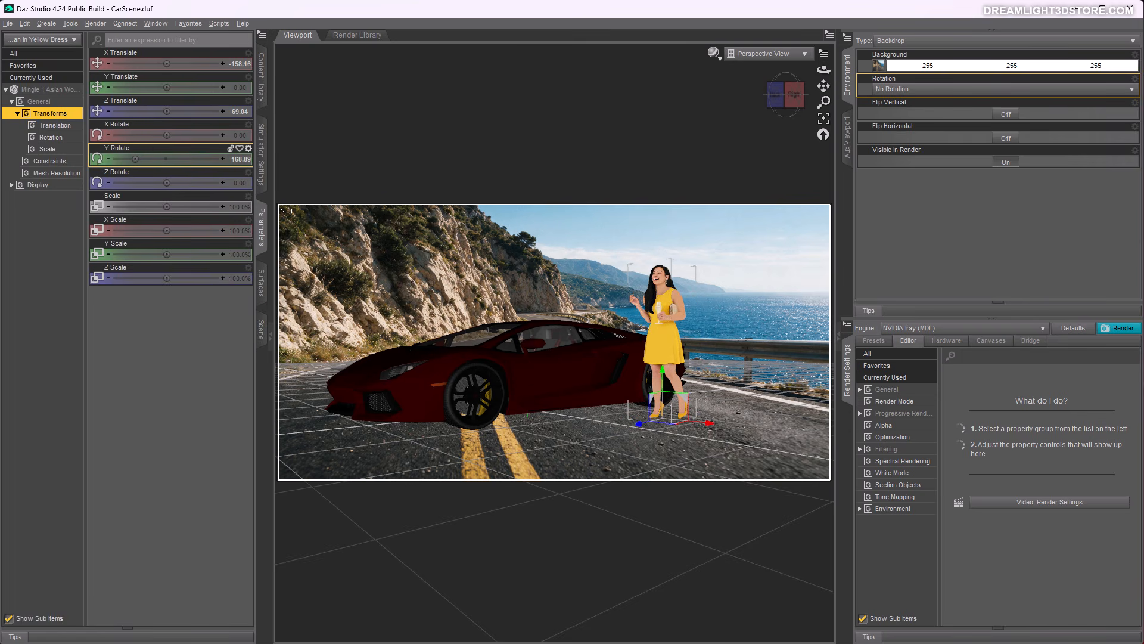
Load Mingle 2 Older Woman In Blue Dress and place her beside the car, facing the woman in yellow
click(261, 89)
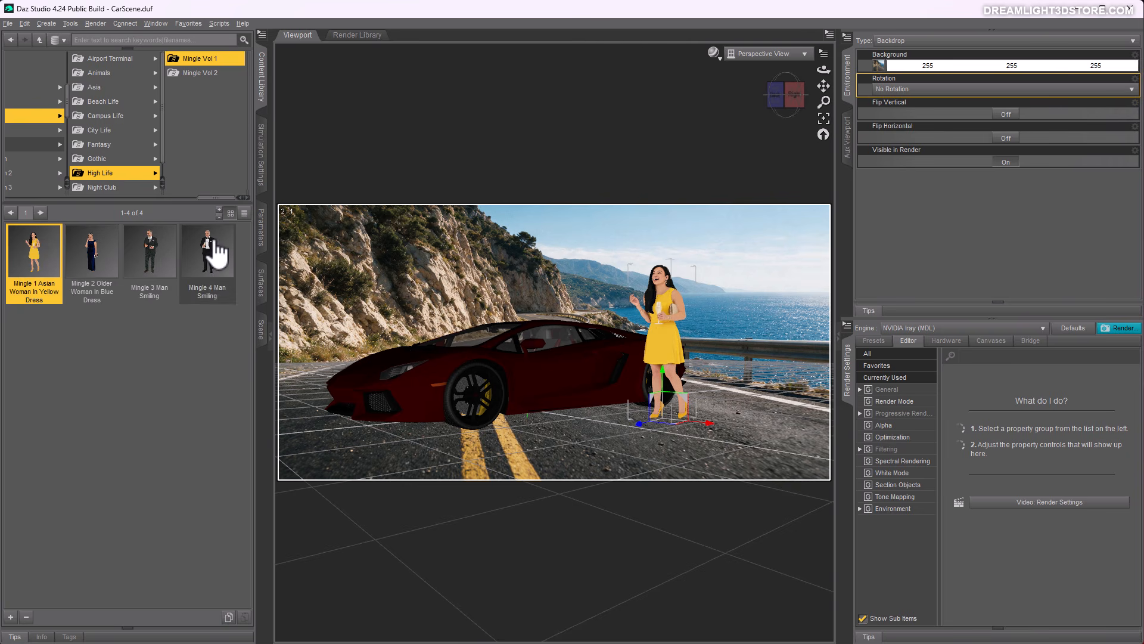
mouse_move(207, 257)
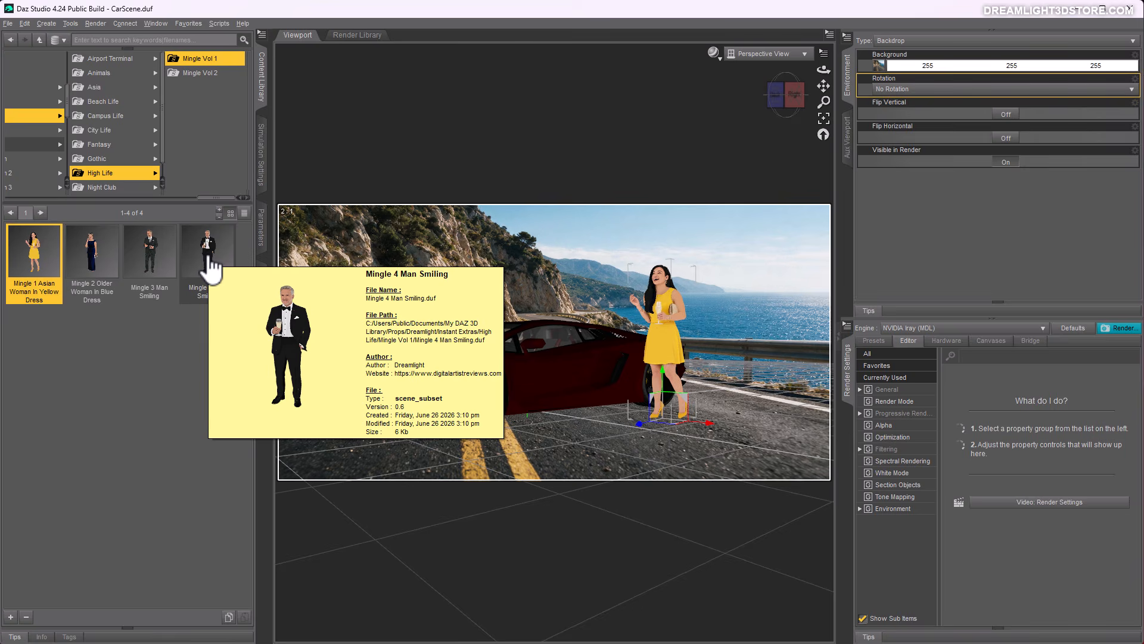
mouse_move(93, 250)
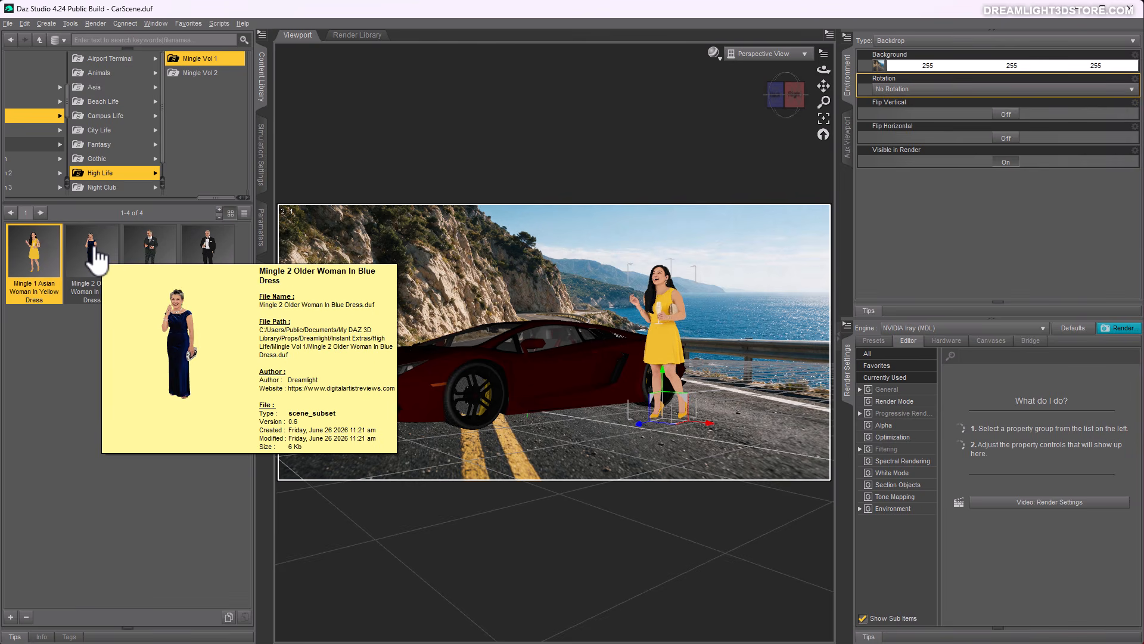
drag(95, 258, 337, 316)
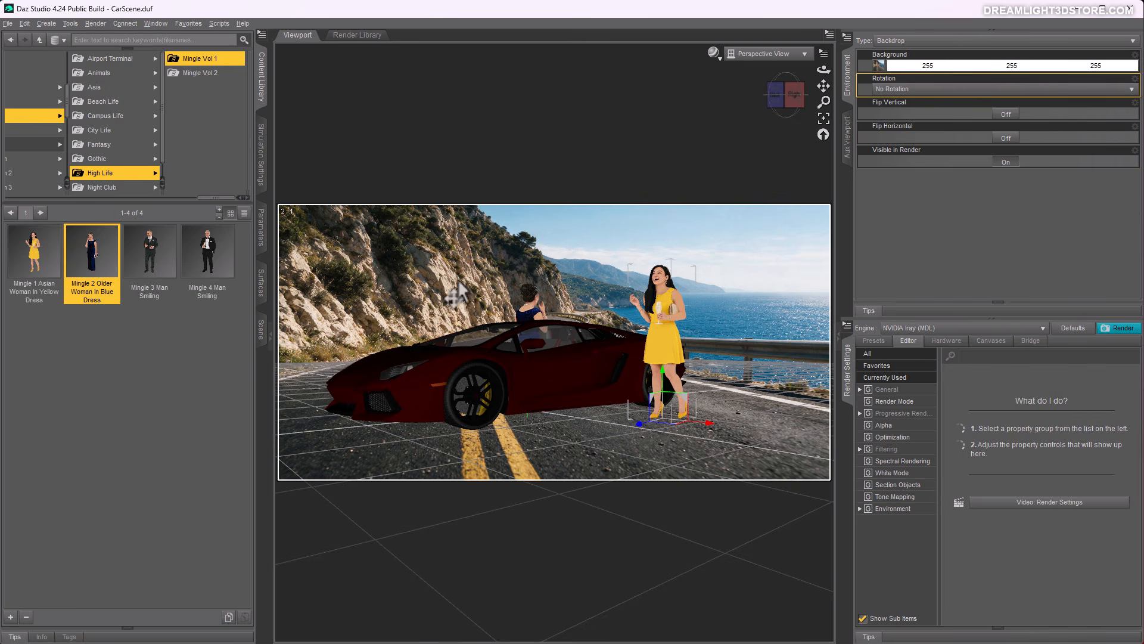
click(536, 336)
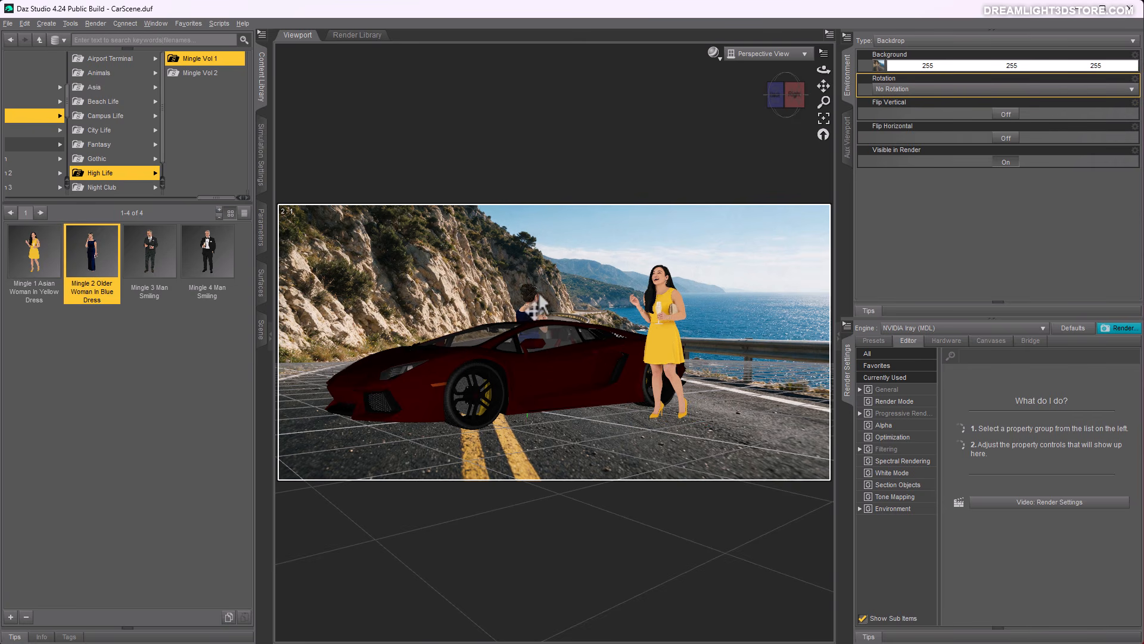
drag(536, 354, 591, 424)
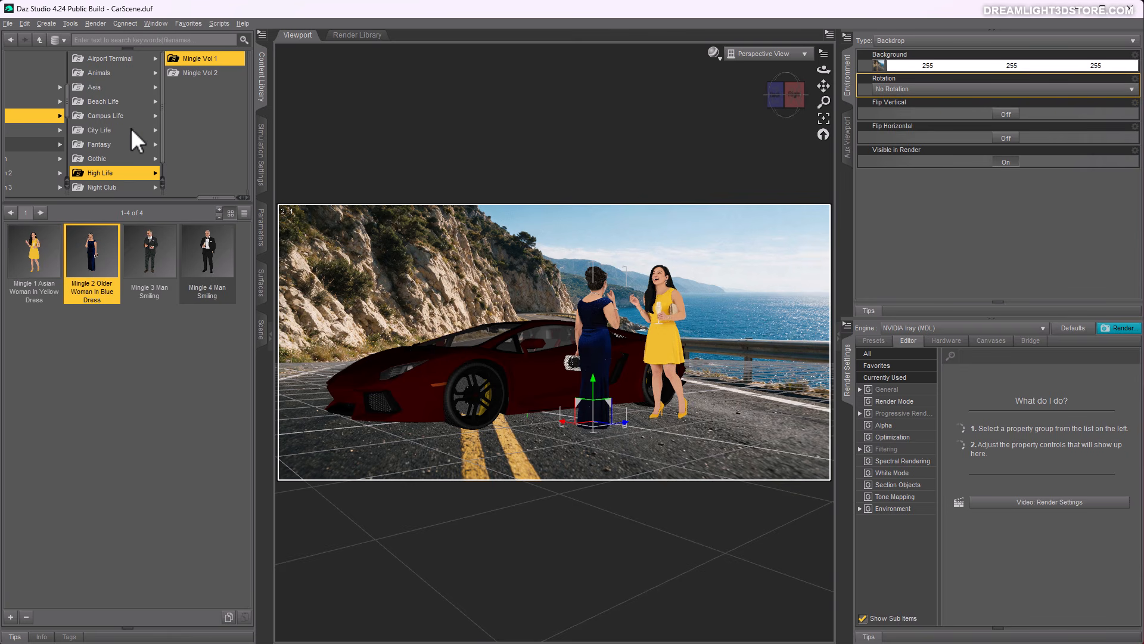
Load the Iggy White dog from the Instant Extras Animals folder, Italian Greyhounds Vol 1
mouse_move(205, 198)
mouse_down()
mouse_move(169, 202)
mouse_move(183, 203)
mouse_up()
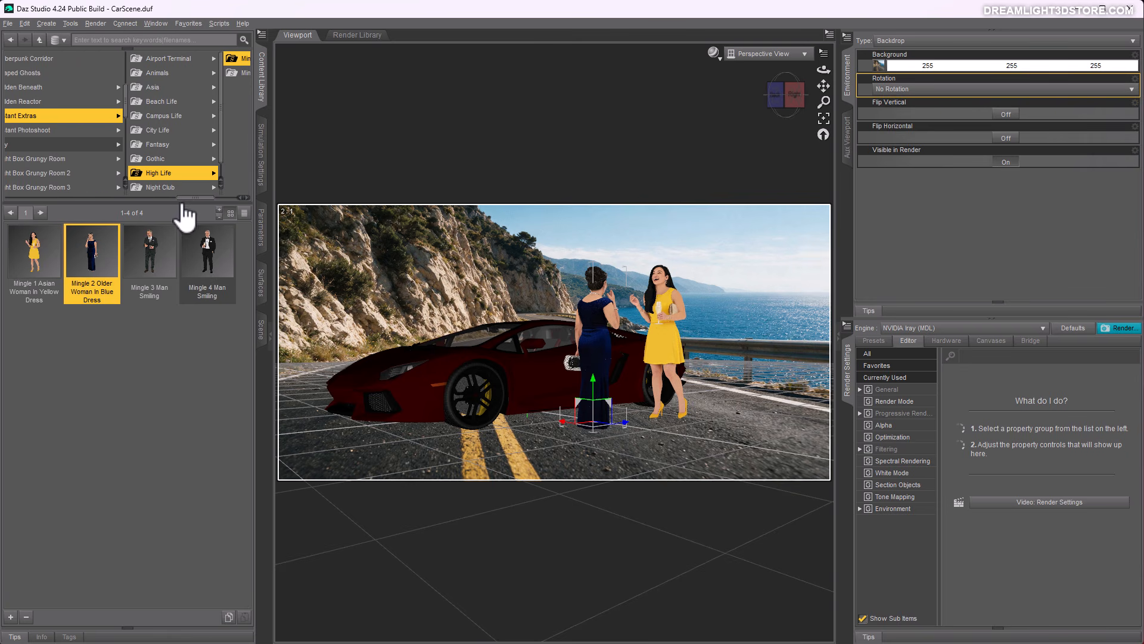
click(162, 72)
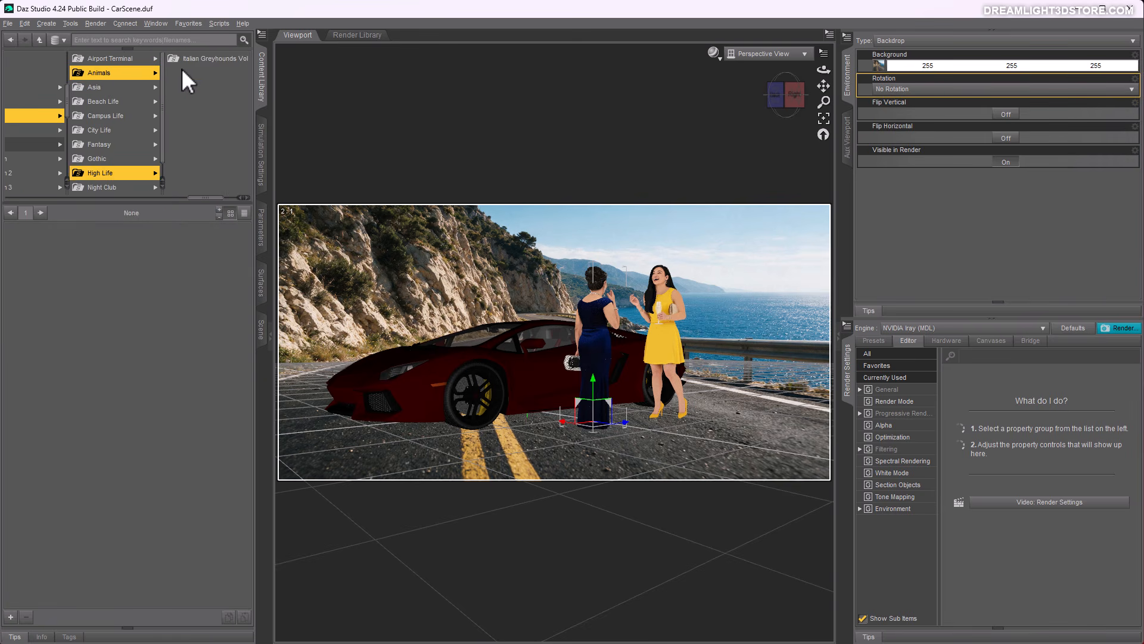
click(180, 61)
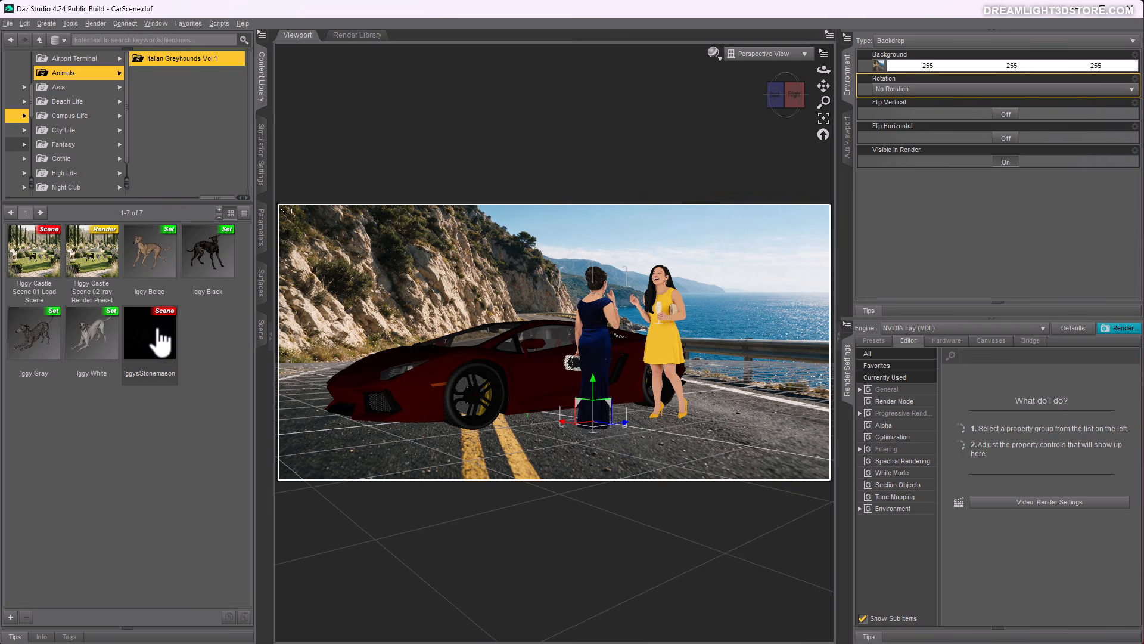
double_click(92, 340)
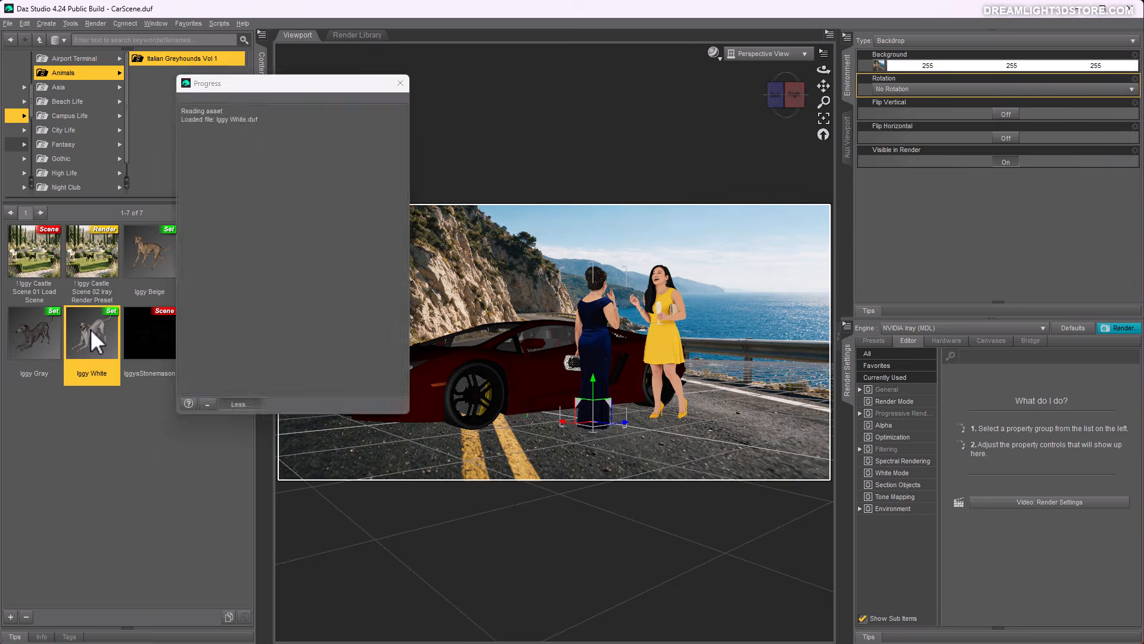
Move the Iggy White dog onto the road beside the woman in yellow, away from the car, with Y Rotate at about 132
click(261, 329)
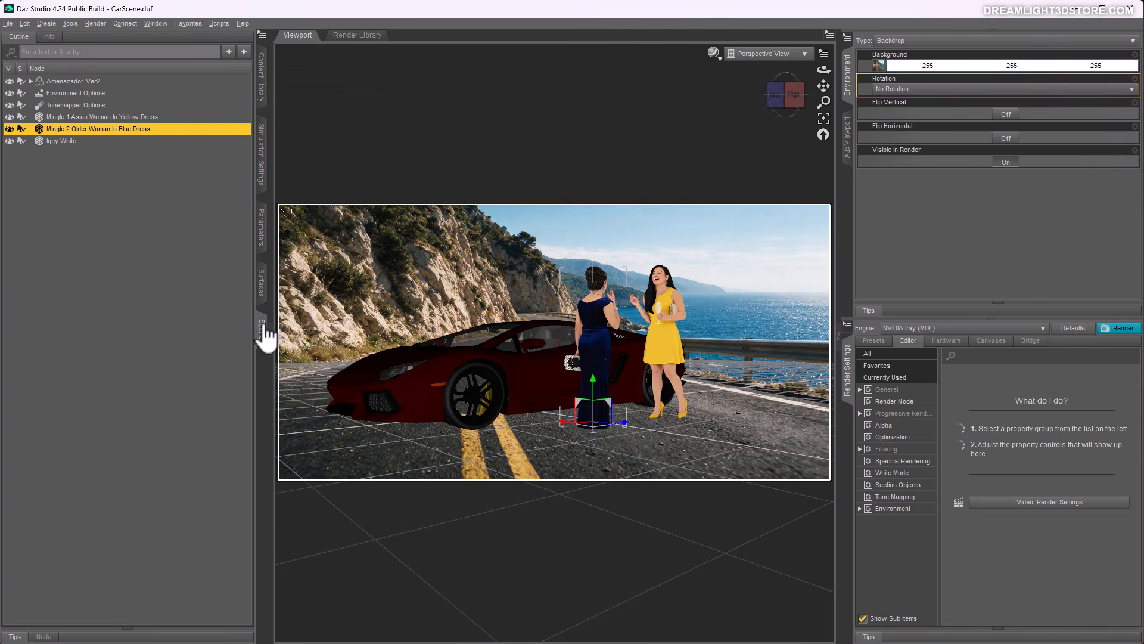
click(67, 141)
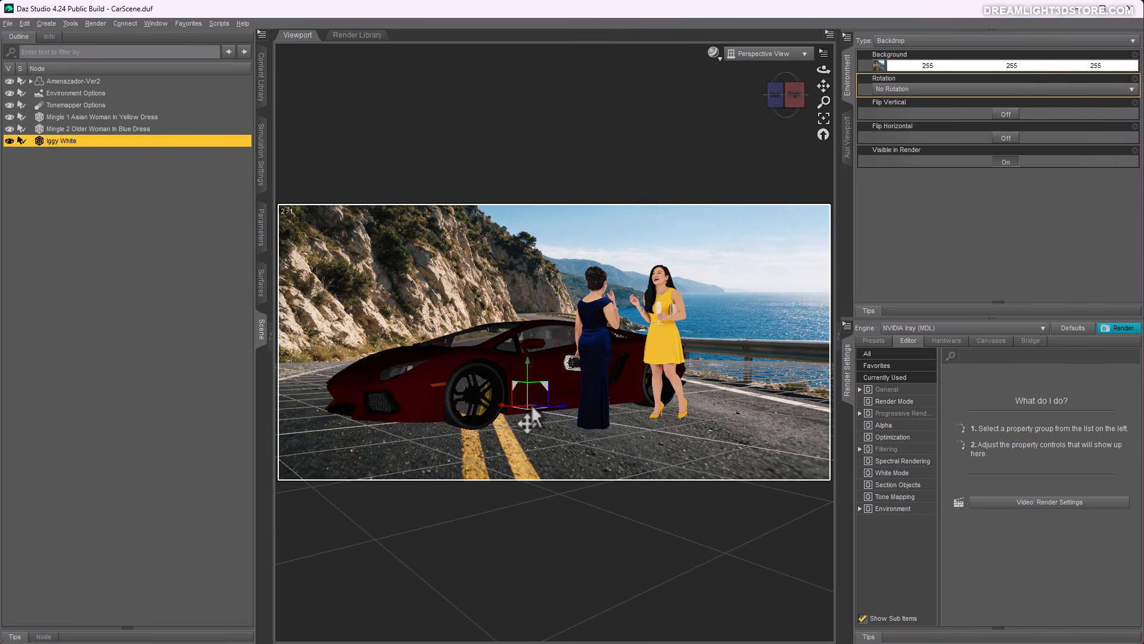
drag(532, 407, 649, 425)
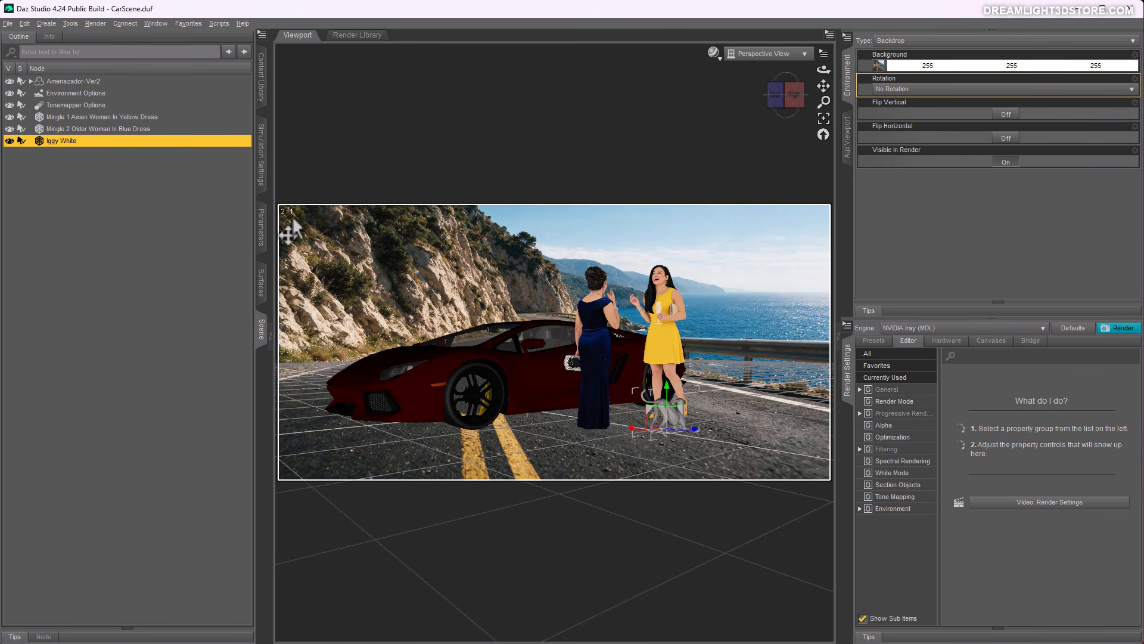
click(262, 229)
drag(167, 159, 206, 159)
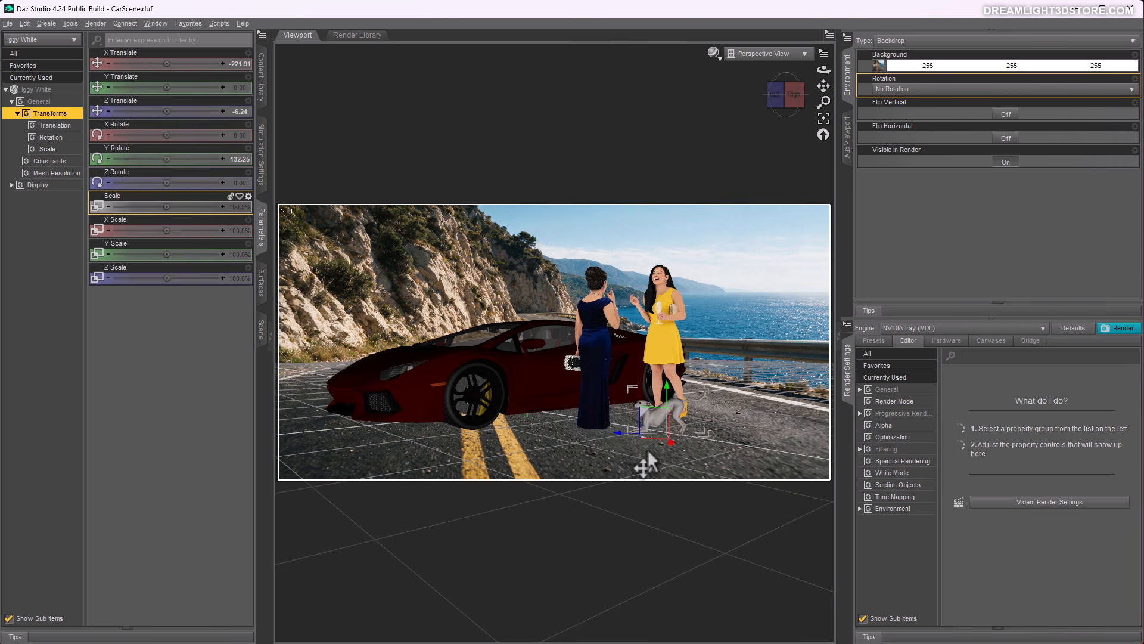
drag(641, 441, 702, 423)
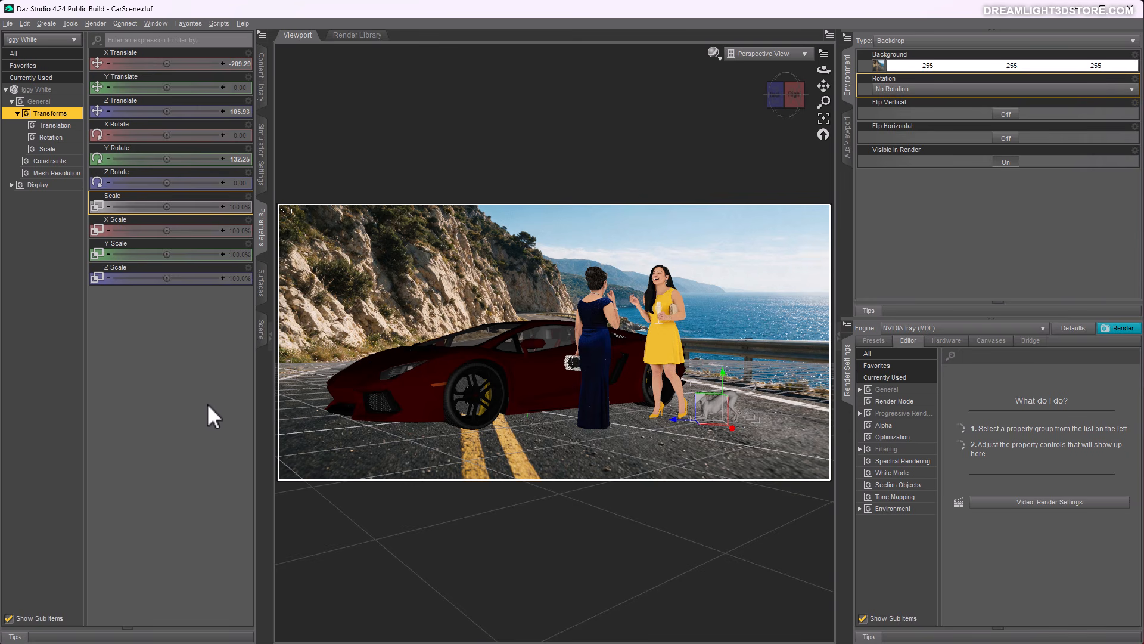
Render the scene with AIRE in the Morning Light style, clearing the Creative Direction text
click(95, 24)
click(113, 80)
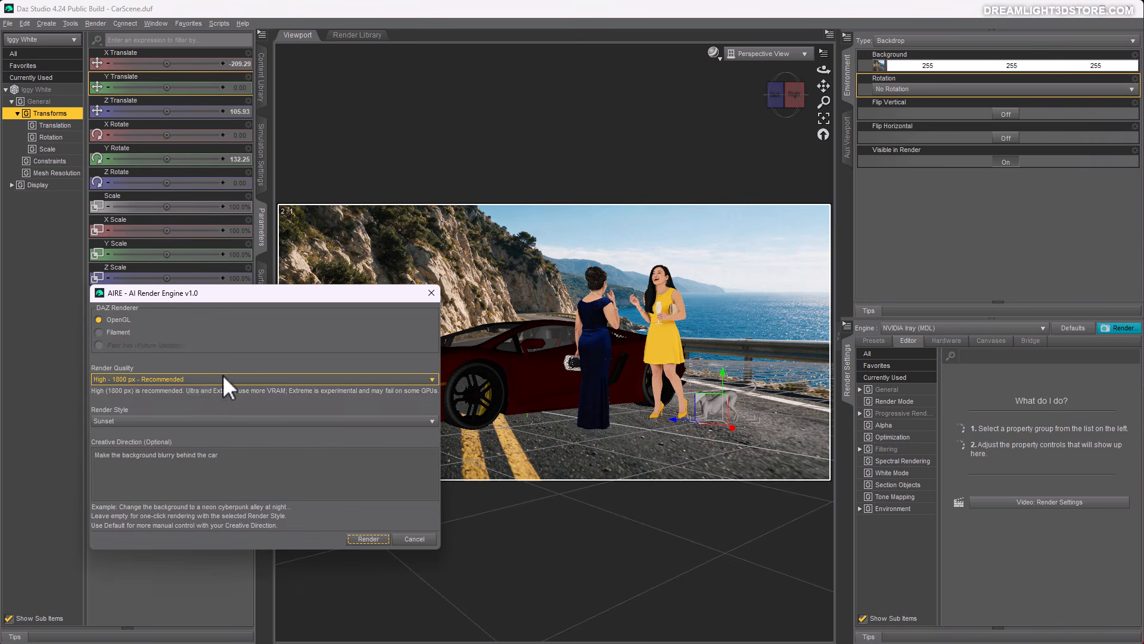
click(137, 421)
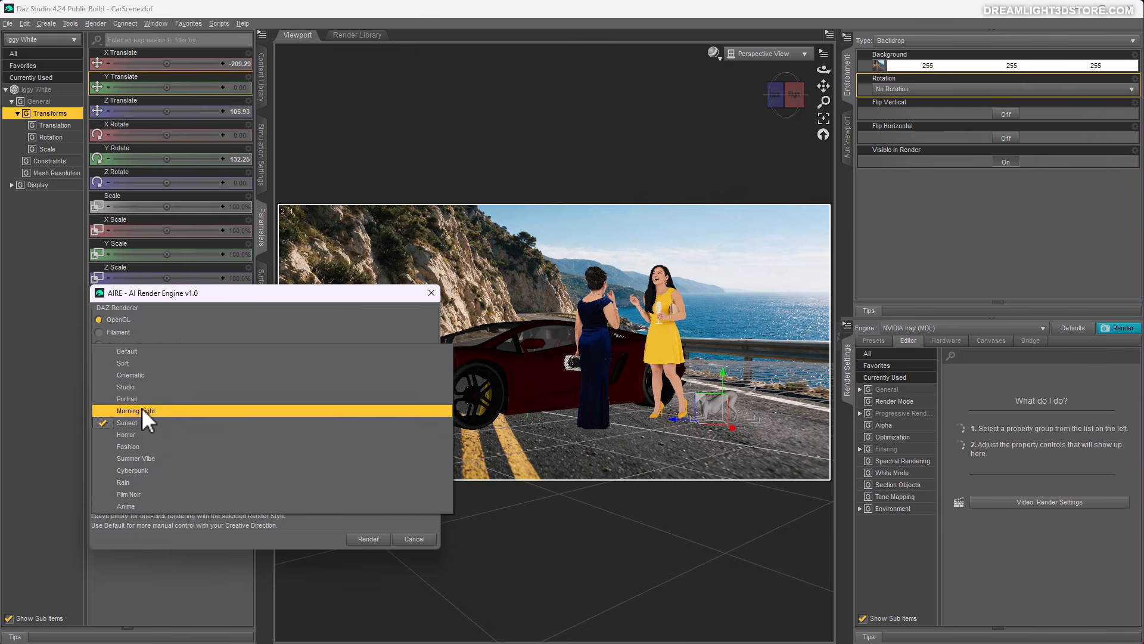
click(142, 410)
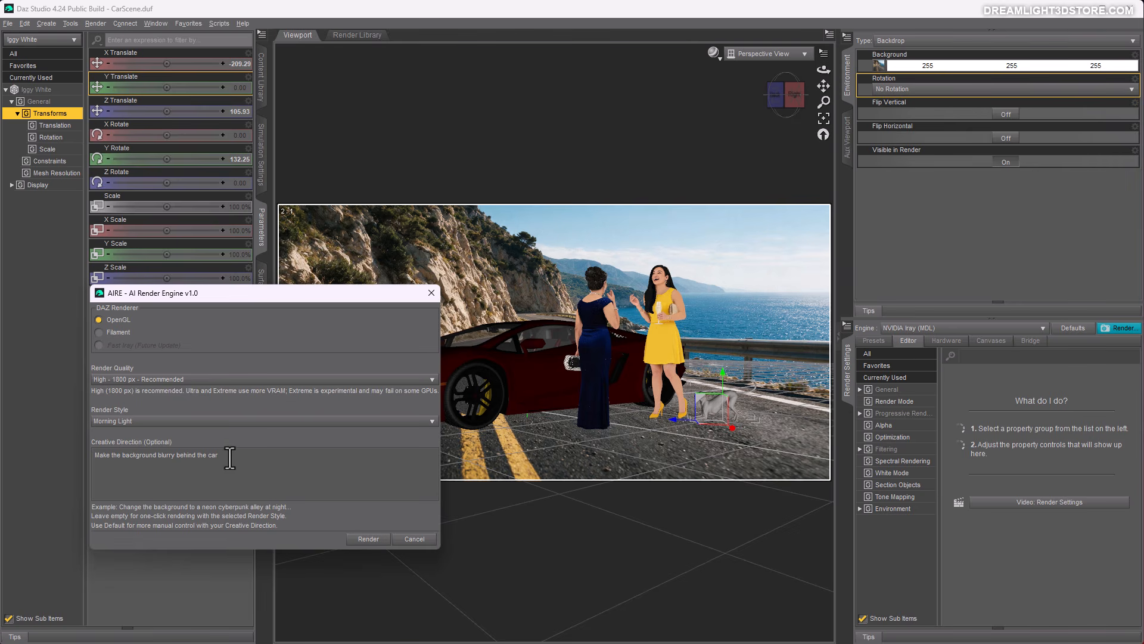
drag(229, 455, 59, 451)
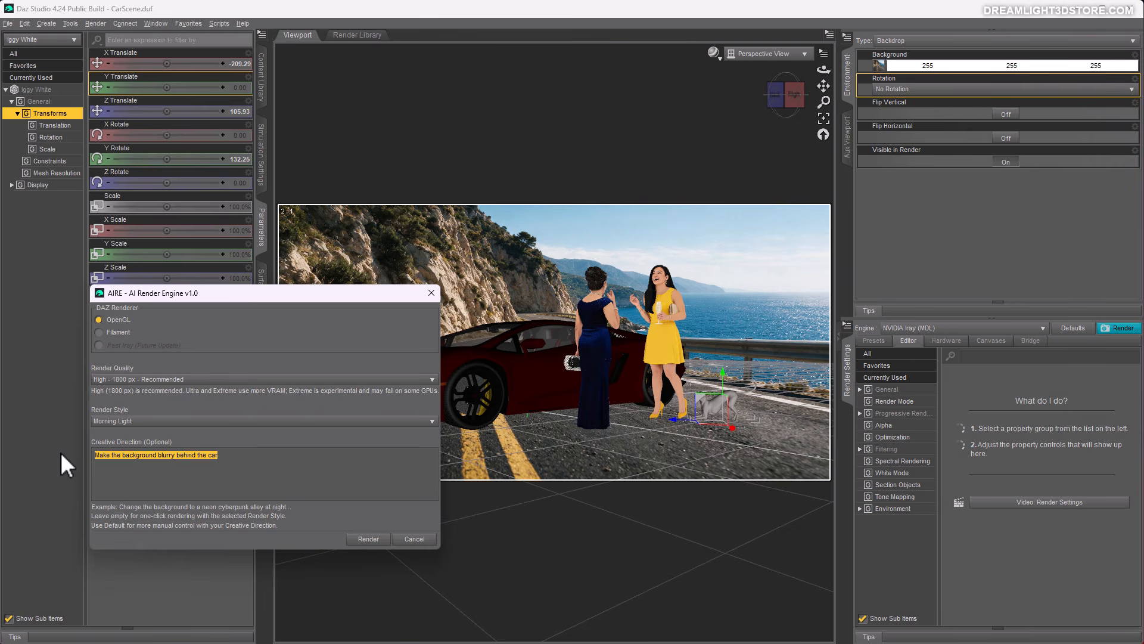
key(BackSpace)
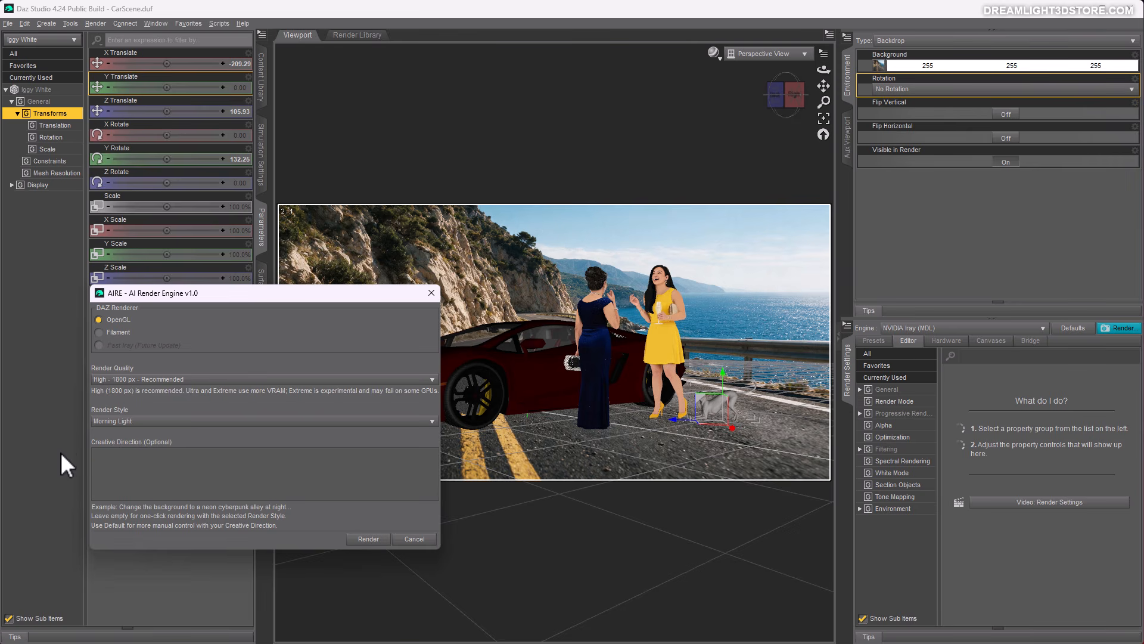
click(368, 539)
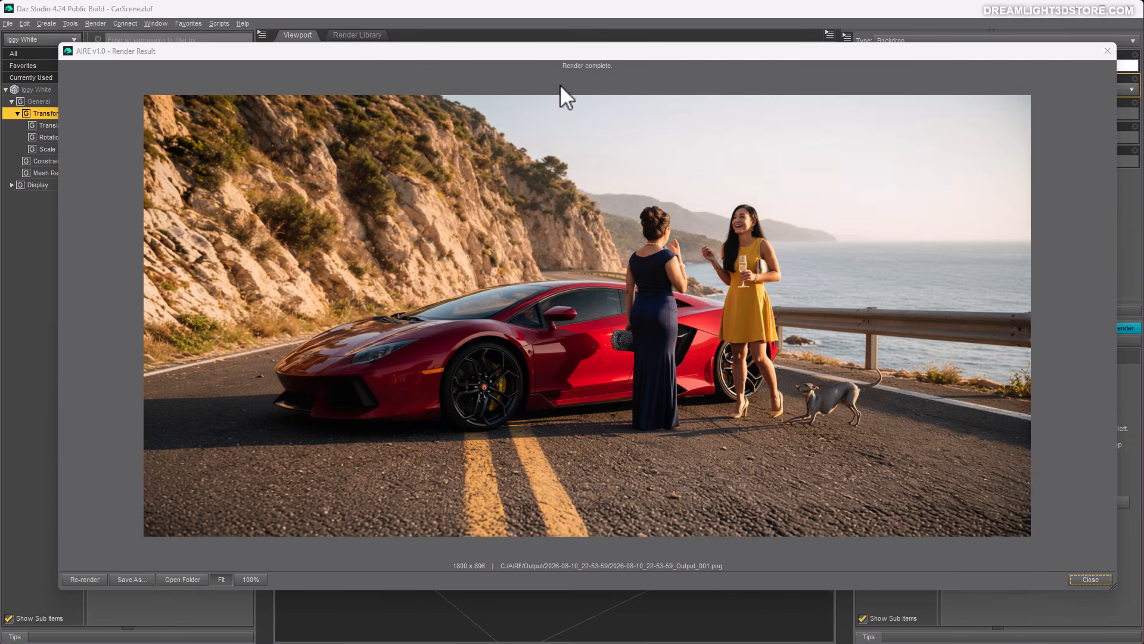
Examine the car, the two women and the dog in the finished AIRE render and close the result
drag(539, 50, 528, 49)
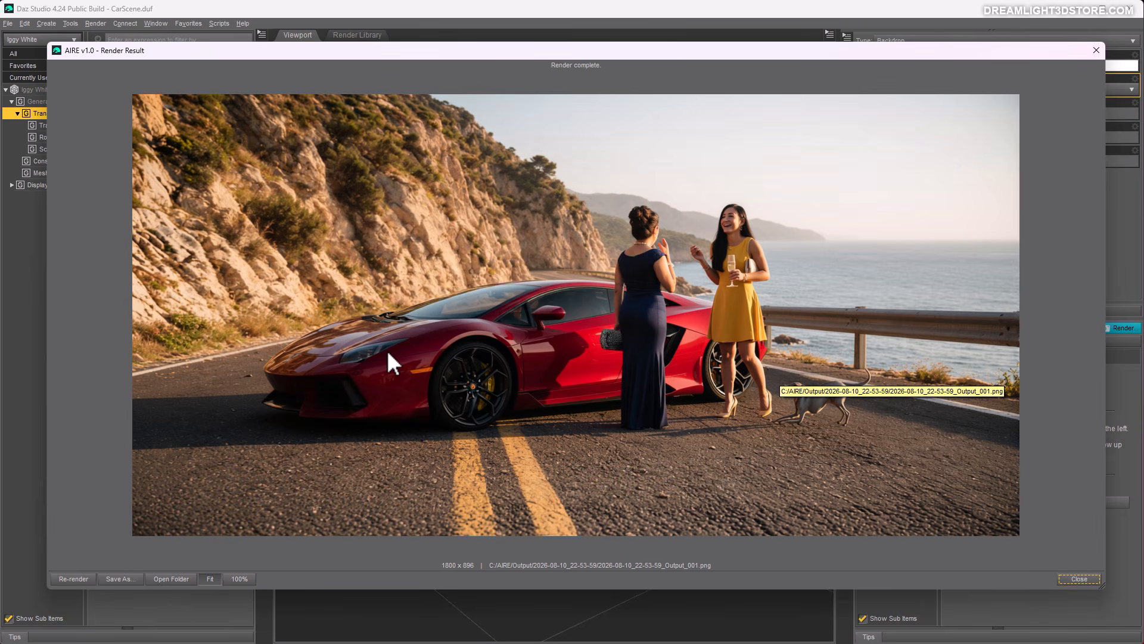
drag(554, 51, 556, 45)
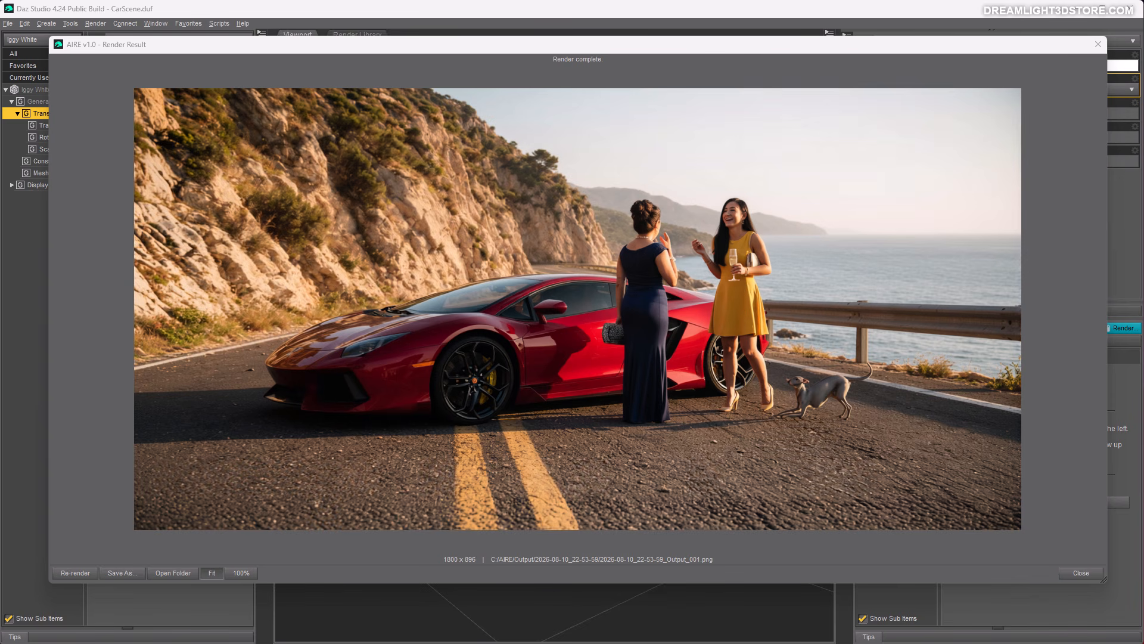
click(1079, 573)
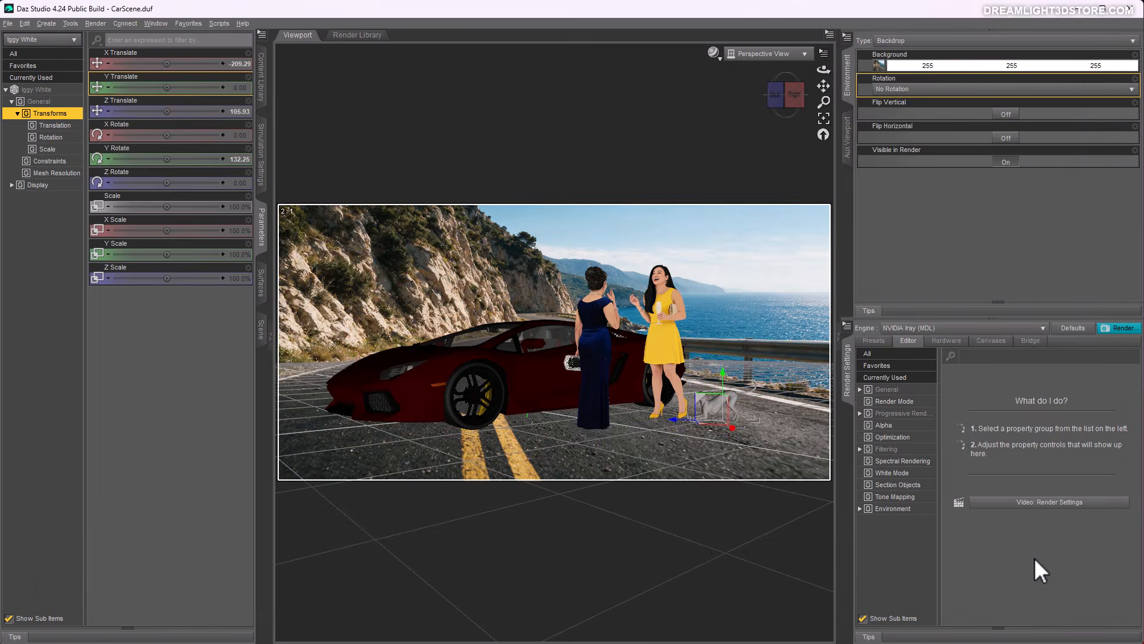